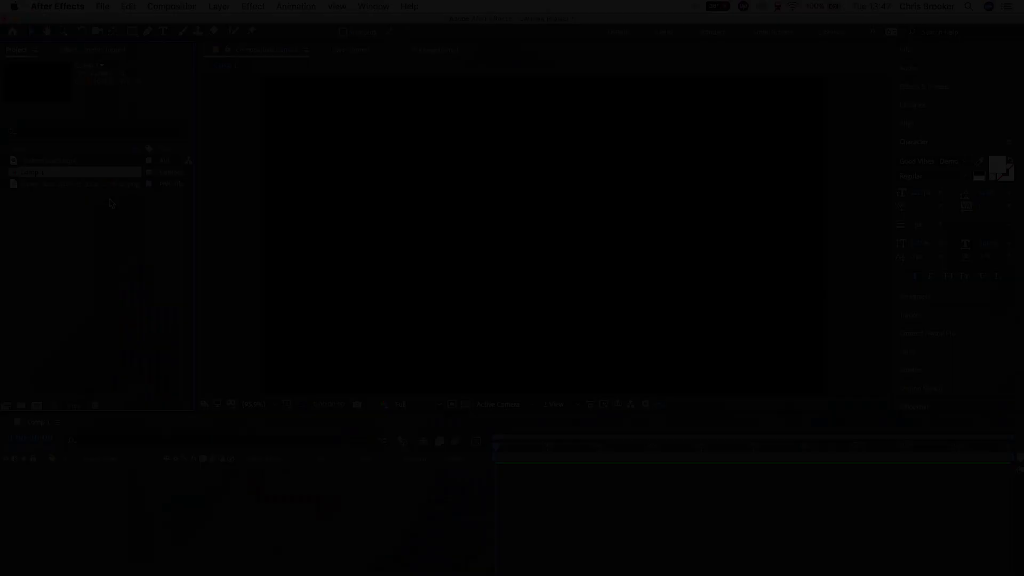
- Add the YouTube page screenshot PNG to Comp 1 and scale it to 68%
{"action": "left_click", "coordinate": [85, 184]}
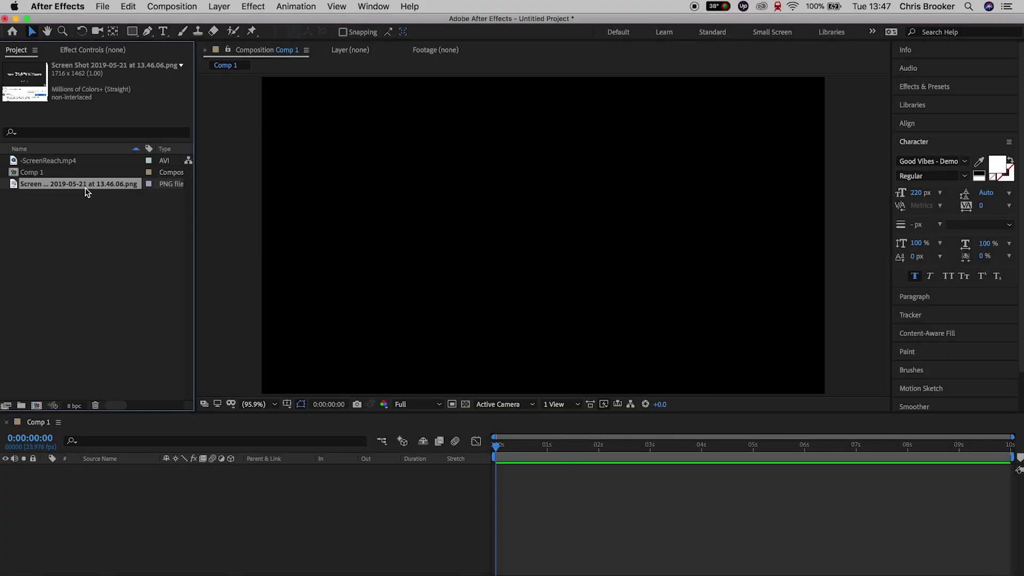
{"action": "left_click_drag", "start_coordinate": [157, 501], "coordinate": [160, 498]}
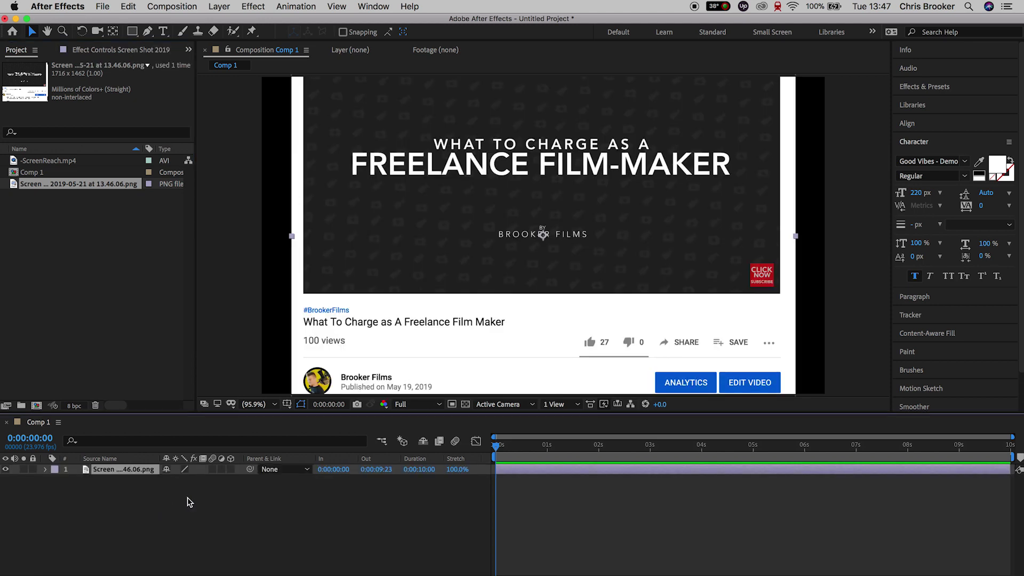
{"action": "mouse_move", "coordinate": [178, 479]}
{"action": "left_mouse_down"}
{"action": "mouse_move", "coordinate": [163, 479]}
{"action": "mouse_move", "coordinate": [171, 482]}
{"action": "left_mouse_up"}
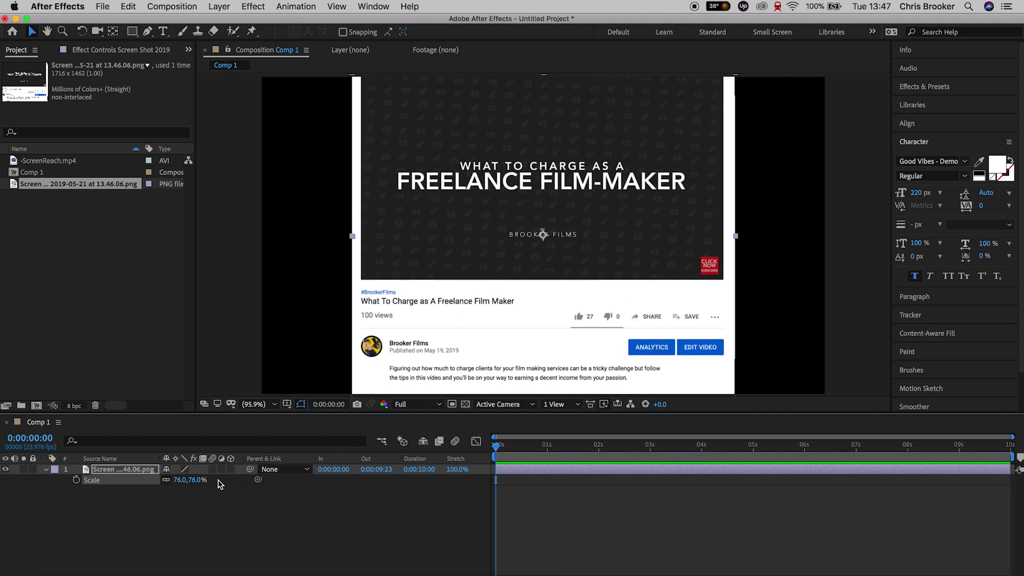
{"action": "left_click_drag", "start_coordinate": [193, 479], "coordinate": [196, 480]}
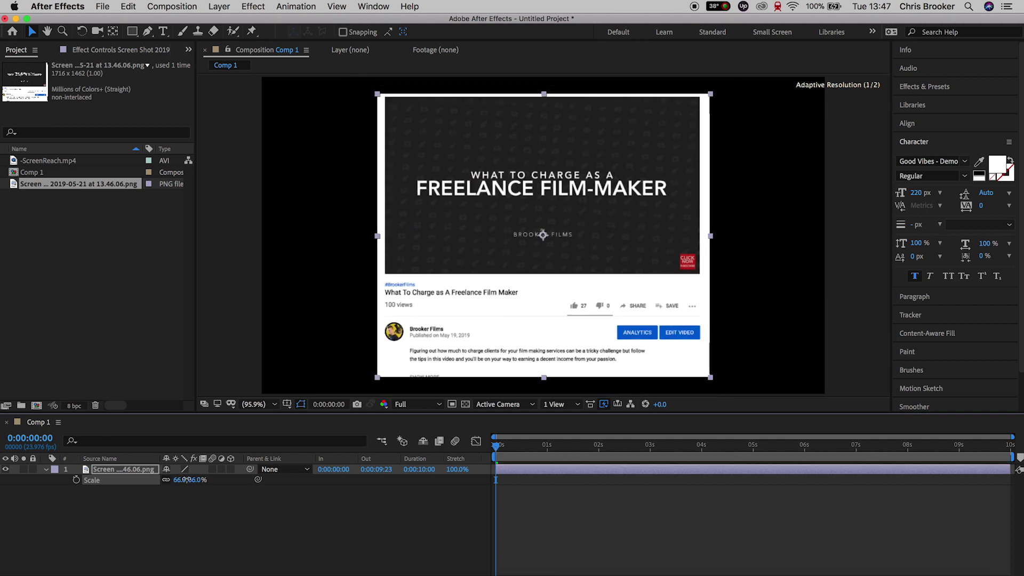
{"action": "left_click", "coordinate": [230, 501]}
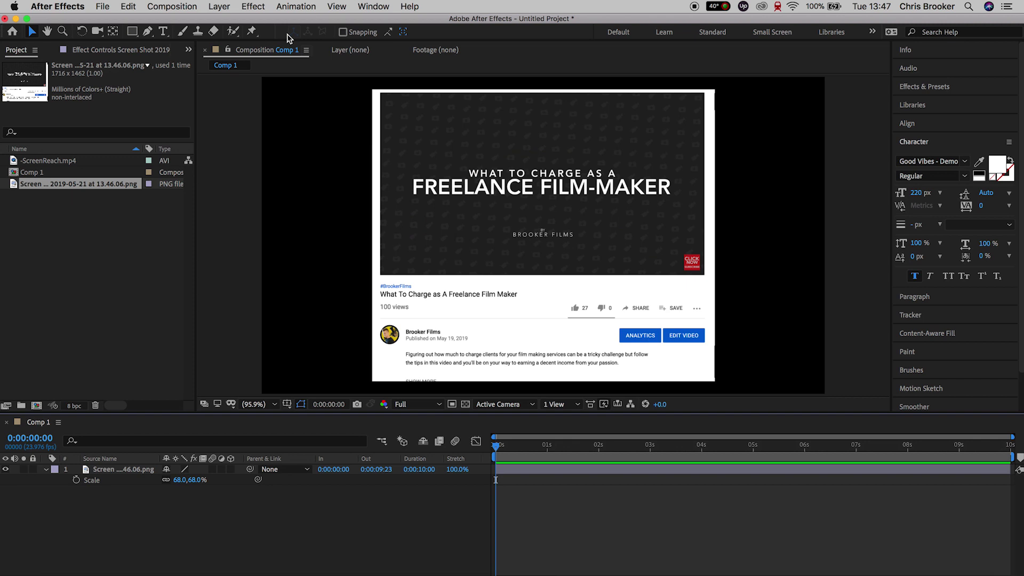
- Create a white solid layer and place it beneath the screenshot
{"action": "left_click", "coordinate": [212, 6]}
{"action": "mouse_move", "coordinate": [229, 24]}
{"action": "left_click", "coordinate": [373, 38]}
{"action": "left_click", "coordinate": [280, 261]}
{"action": "left_click", "coordinate": [366, 295]}
{"action": "left_click_drag", "start_coordinate": [105, 494], "coordinate": [108, 498]}
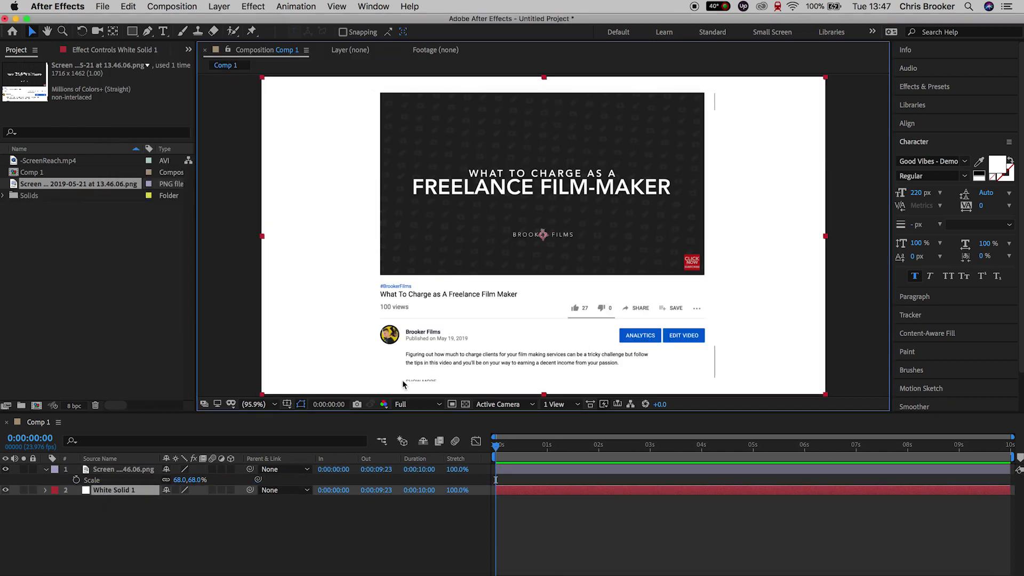
- Draw a four-point Pen mask around the screenshot's page area
{"action": "left_click", "coordinate": [142, 472]}
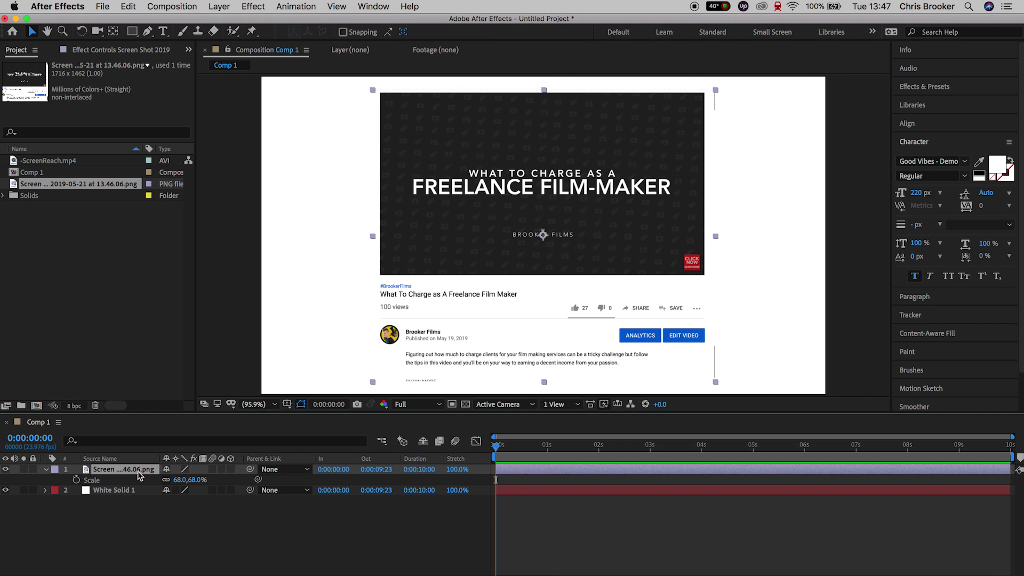
{"action": "left_click", "coordinate": [149, 31]}
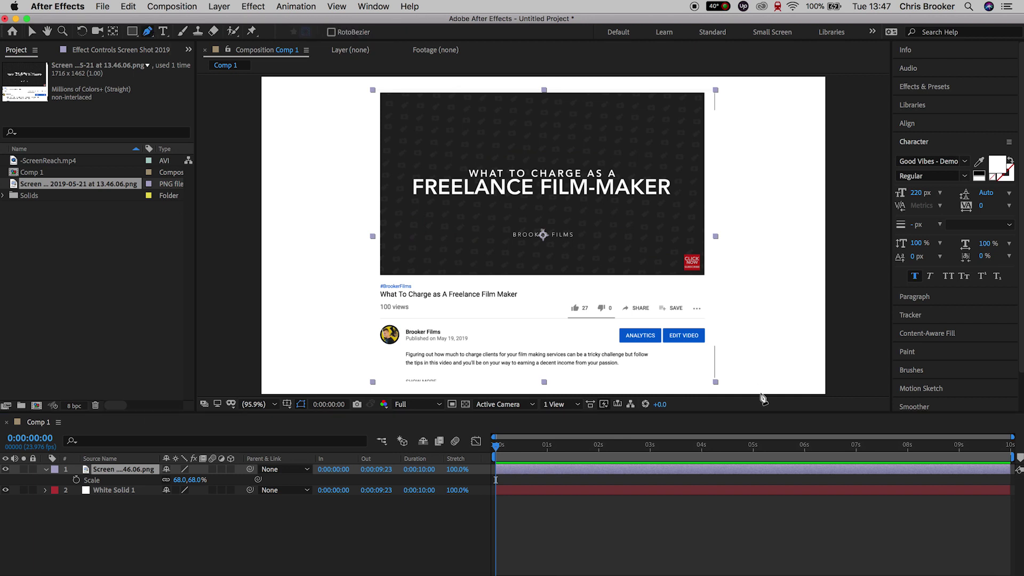
{"action": "left_click", "coordinate": [708, 92]}
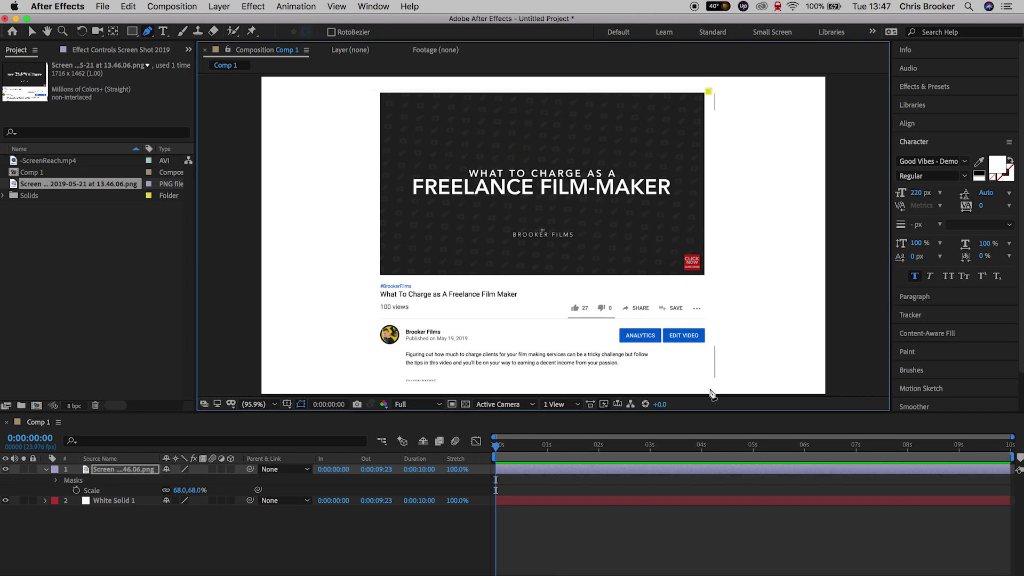
{"action": "left_click", "coordinate": [709, 388]}
{"action": "left_click", "coordinate": [377, 383]}
{"action": "left_click", "coordinate": [378, 85]}
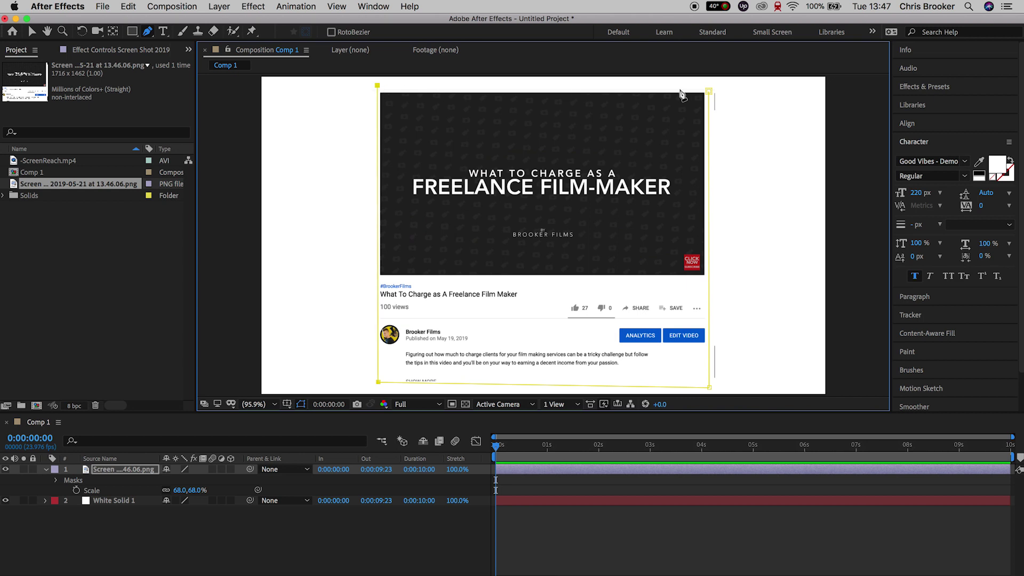
{"action": "left_click", "coordinate": [709, 91]}
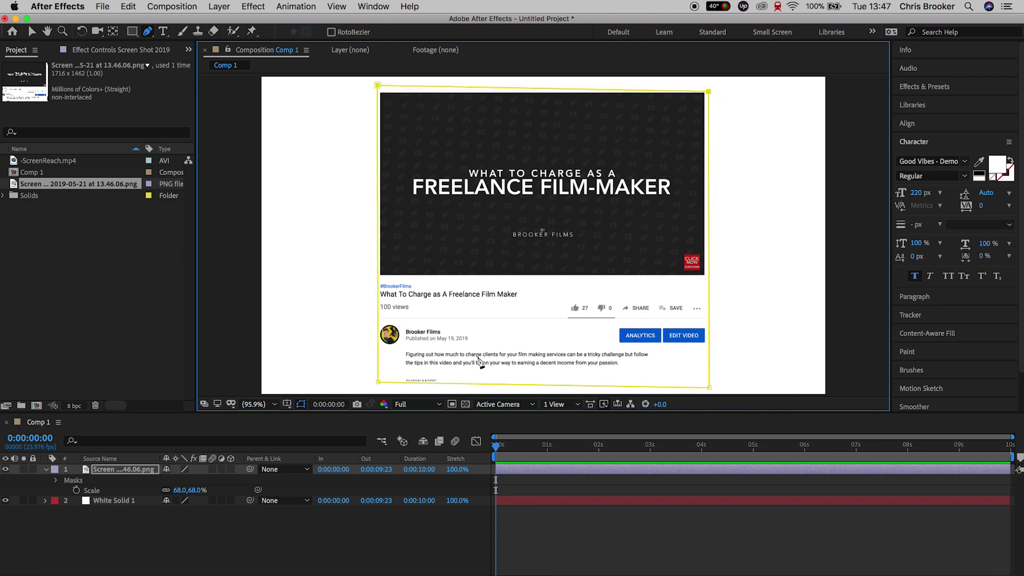
- Set the screenshot layer's position to 960,537
{"action": "left_click", "coordinate": [135, 471]}
{"action": "key", "text": "p"}
{"action": "left_click_drag", "start_coordinate": [191, 483], "coordinate": [173, 481]}
{"action": "left_click", "coordinate": [726, 558]}
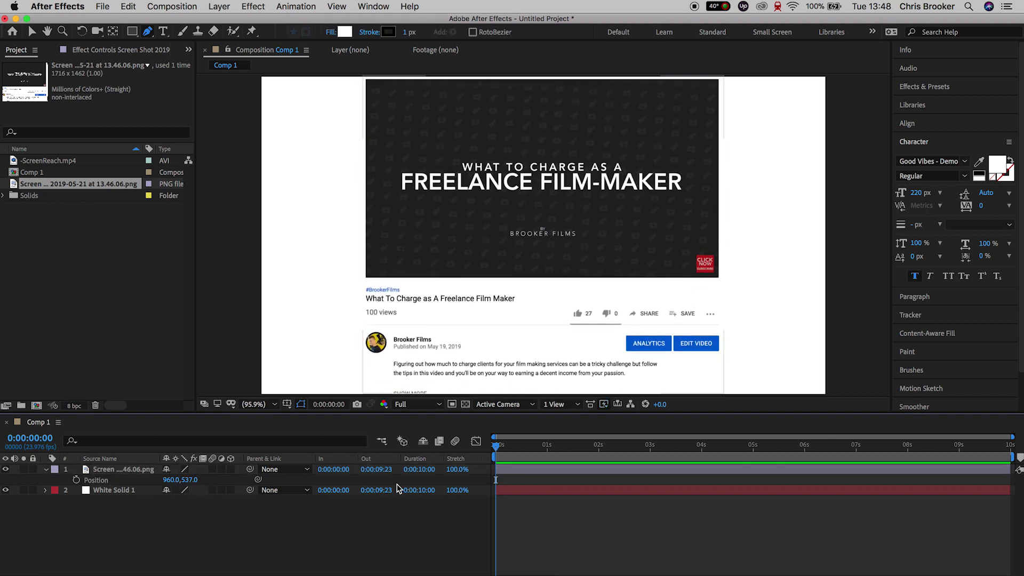
{"action": "left_click", "coordinate": [121, 472]}
- Check the screenshot's alignment with the proportional grid, then select the ScreenReach video
{"action": "left_click", "coordinate": [302, 405]}
{"action": "left_click", "coordinate": [343, 428]}
{"action": "left_click", "coordinate": [302, 405]}
{"action": "left_click", "coordinate": [343, 427]}
{"action": "left_click", "coordinate": [336, 528]}
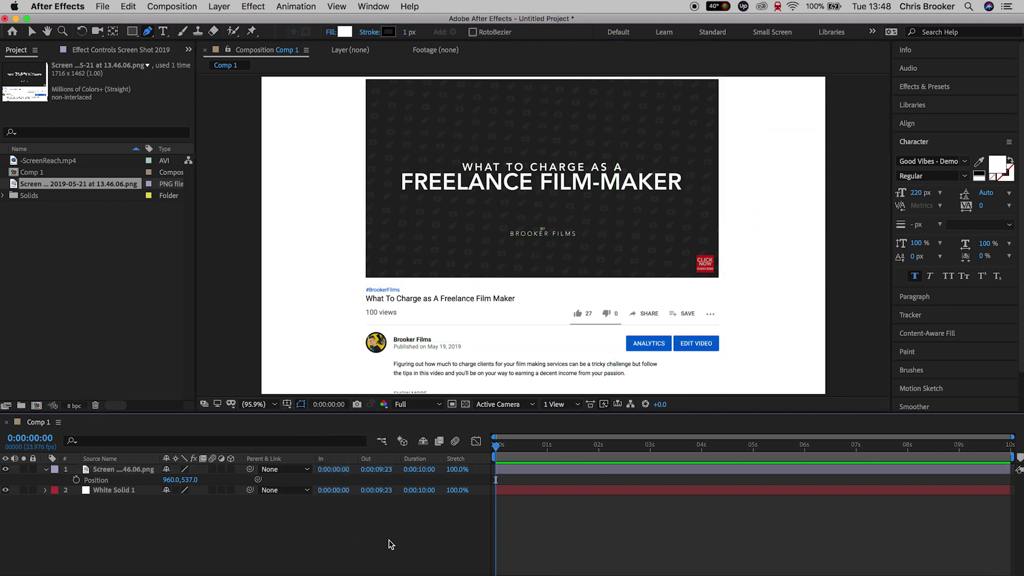
{"action": "left_click", "coordinate": [55, 161]}
- Add ScreenReach.mp4 above the screenshot and scale it to 62.5%
{"action": "left_click_drag", "start_coordinate": [72, 164], "coordinate": [160, 471]}
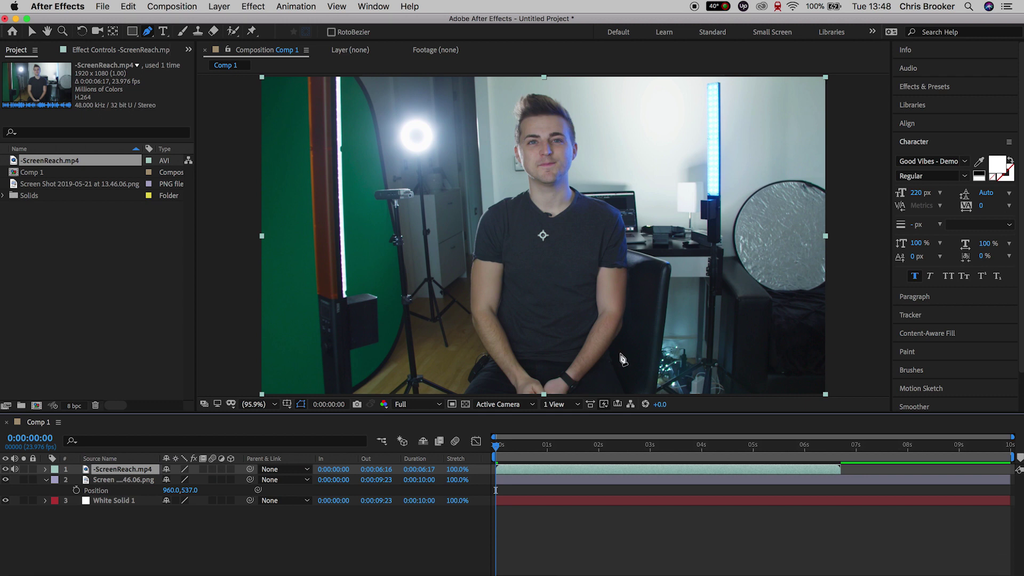
{"action": "left_click_drag", "start_coordinate": [554, 456], "coordinate": [586, 456]}
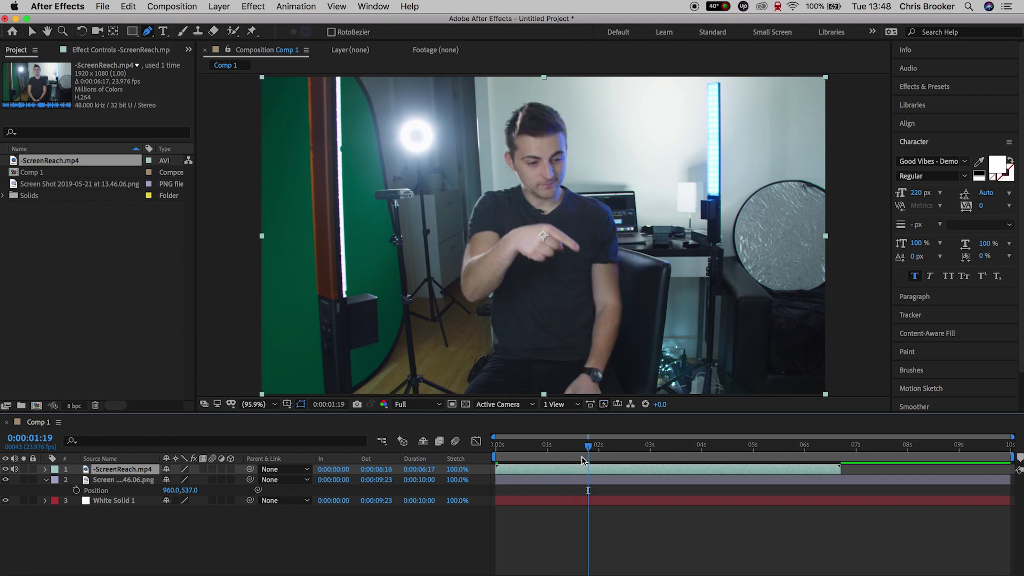
{"action": "key", "text": "s"}
{"action": "left_click_drag", "start_coordinate": [179, 480], "coordinate": [159, 480]}
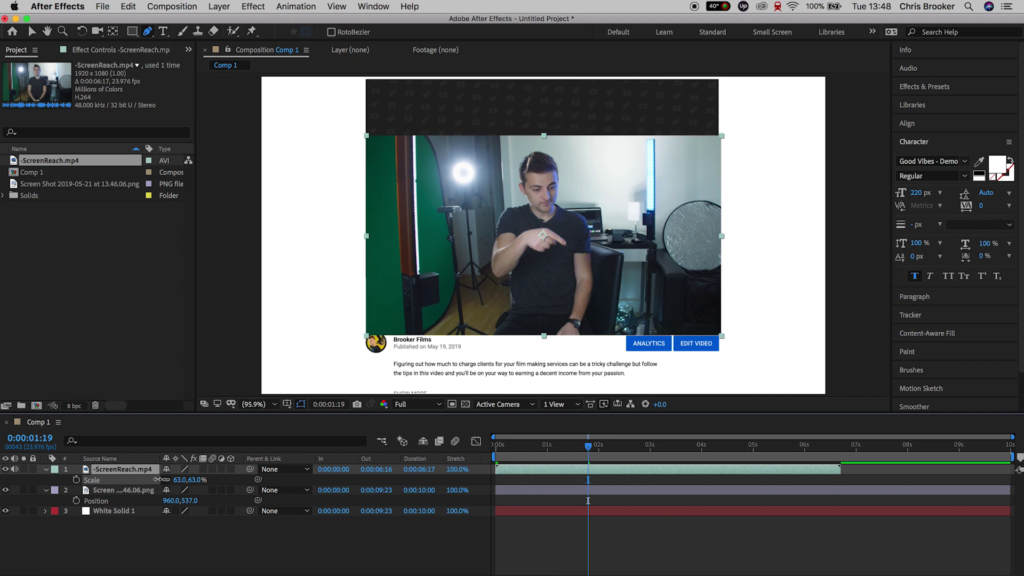
{"action": "left_click", "coordinate": [181, 479]}
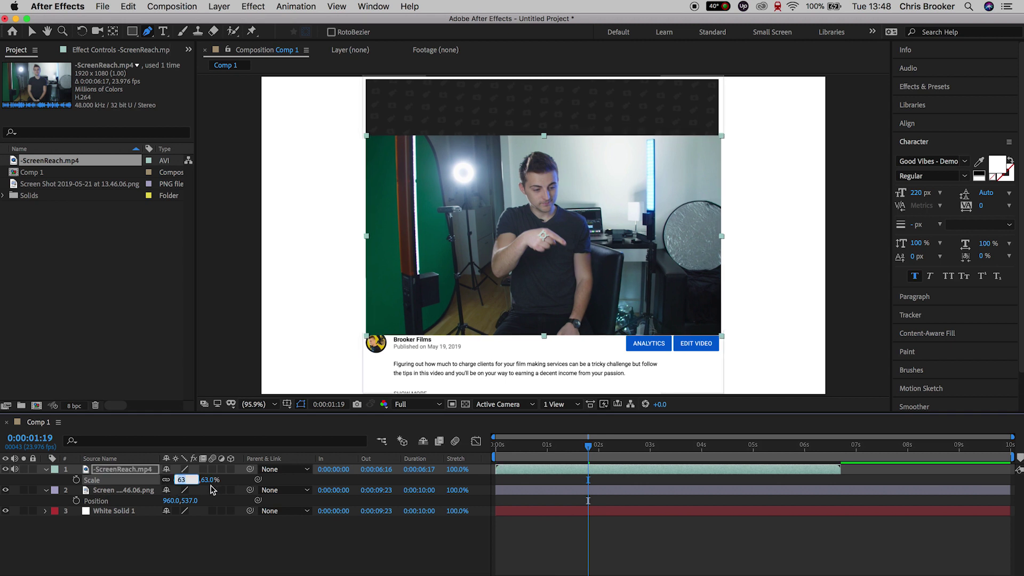
{"action": "type", "text": "62"}
{"action": "key", "text": "Return"}
{"action": "key", "text": "p"}
{"action": "type", "text": "s"}
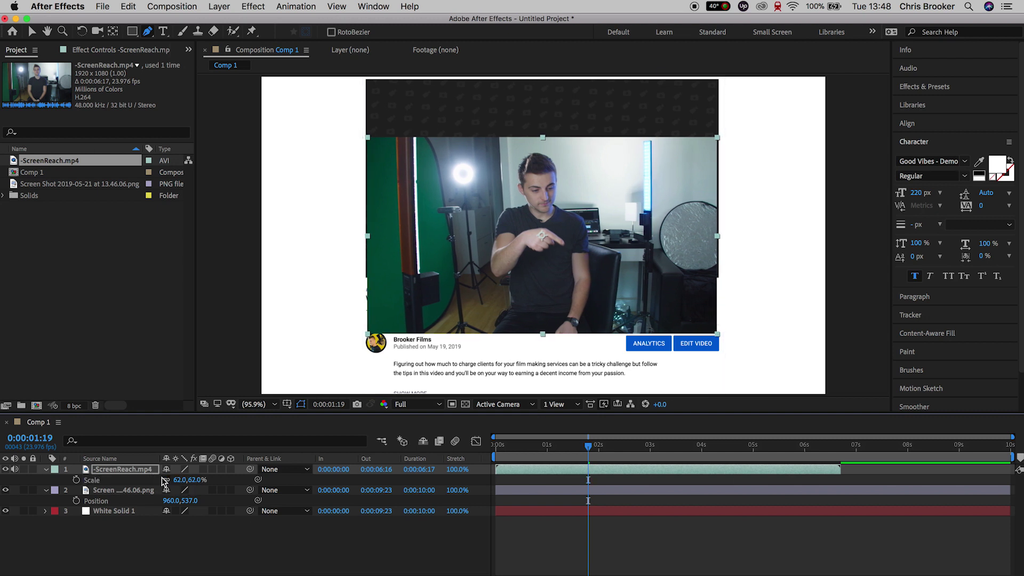
{"action": "type", "text": "62.5"}
{"action": "key", "text": "Return"}
- Move the presenter video to 957,346 over the player and preview the composition
{"action": "key", "text": "p"}
{"action": "left_click_drag", "start_coordinate": [167, 479], "coordinate": [71, 480]}
{"action": "key", "text": "space"}
{"action": "key", "text": "space"}
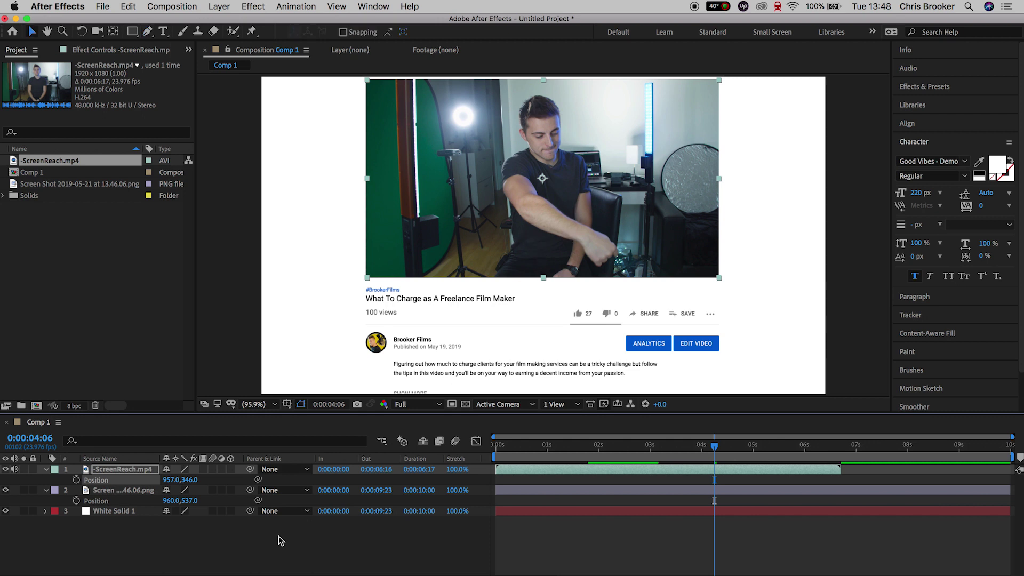
{"action": "key", "text": "s"}
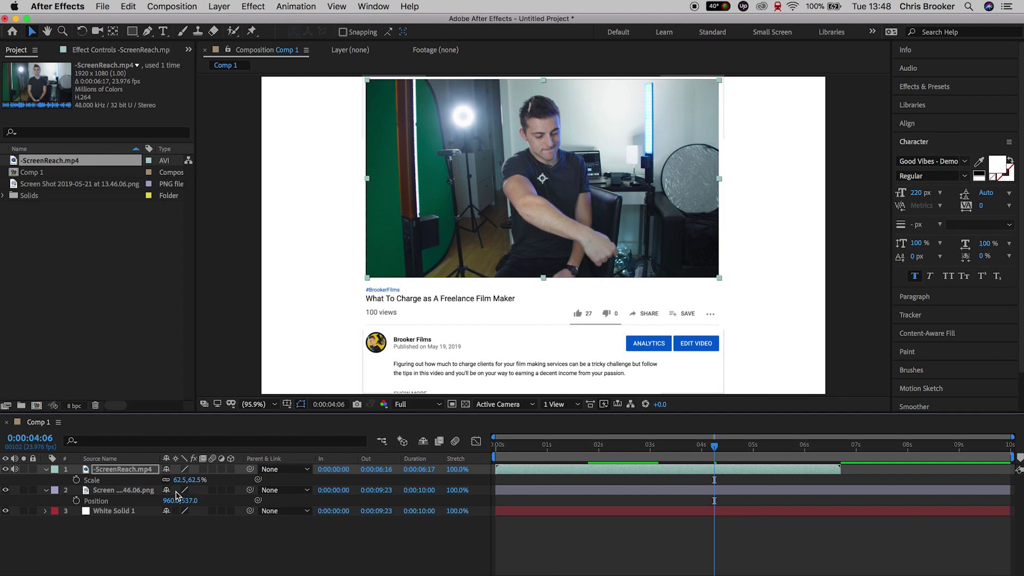
- Set the presenter video to 72% opacity, enlarge it and move it to 957,447
{"action": "left_click_drag", "start_coordinate": [171, 480], "coordinate": [246, 481]}
{"action": "key", "text": "s"}
{"action": "key", "text": "p"}
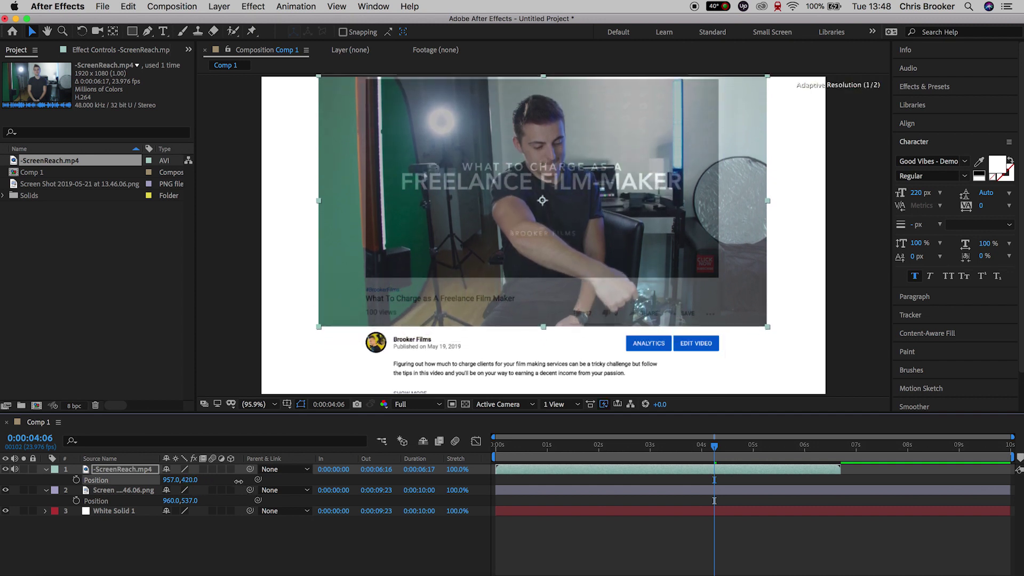
{"action": "key", "text": "s"}
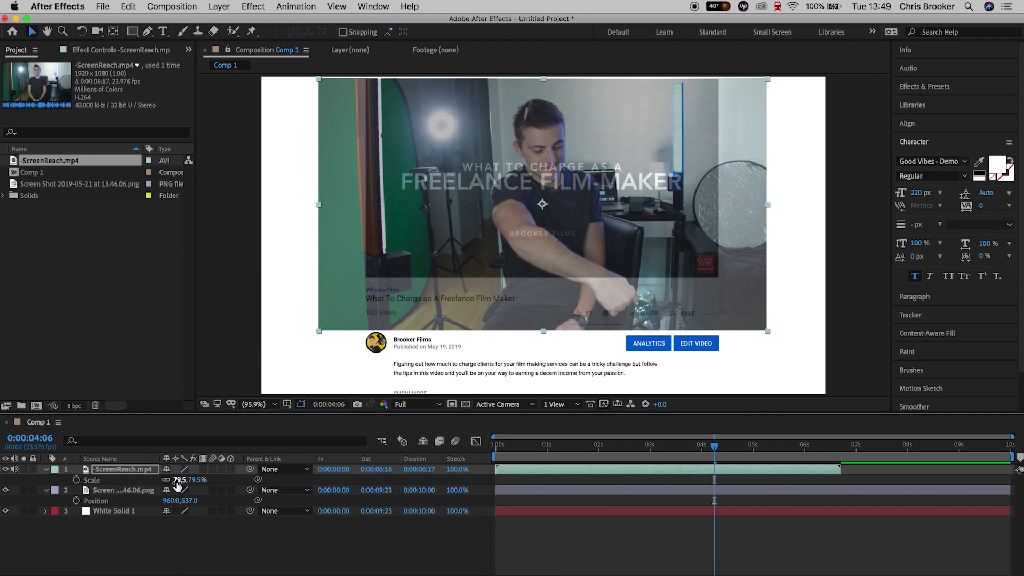
{"action": "left_click_drag", "start_coordinate": [183, 480], "coordinate": [195, 483]}
{"action": "key", "text": "p"}
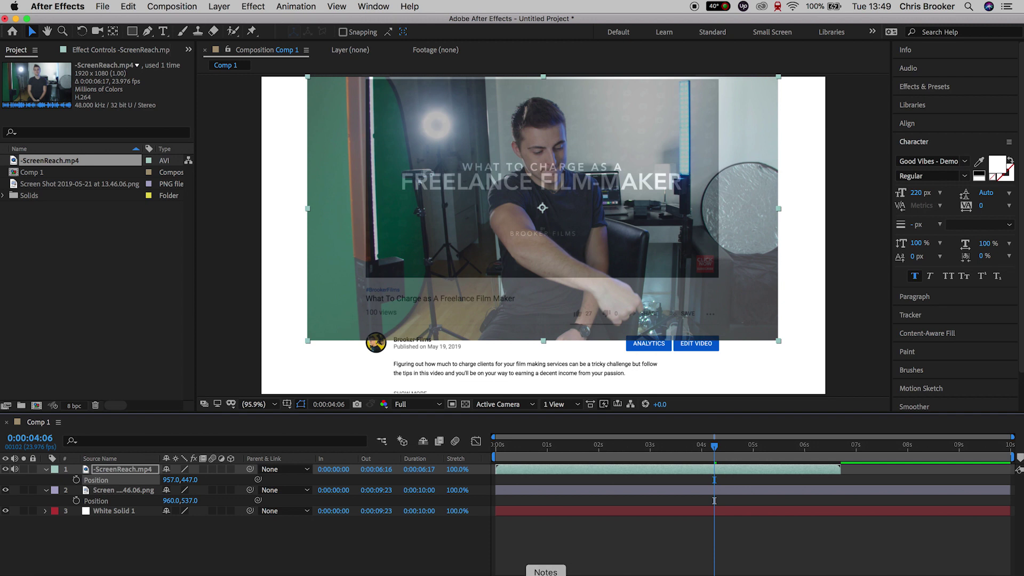
- Duplicate the presenter video layer
{"action": "left_click_drag", "start_coordinate": [723, 458], "coordinate": [701, 456]}
{"action": "left_click", "coordinate": [640, 477]}
{"action": "left_click", "coordinate": [640, 476]}
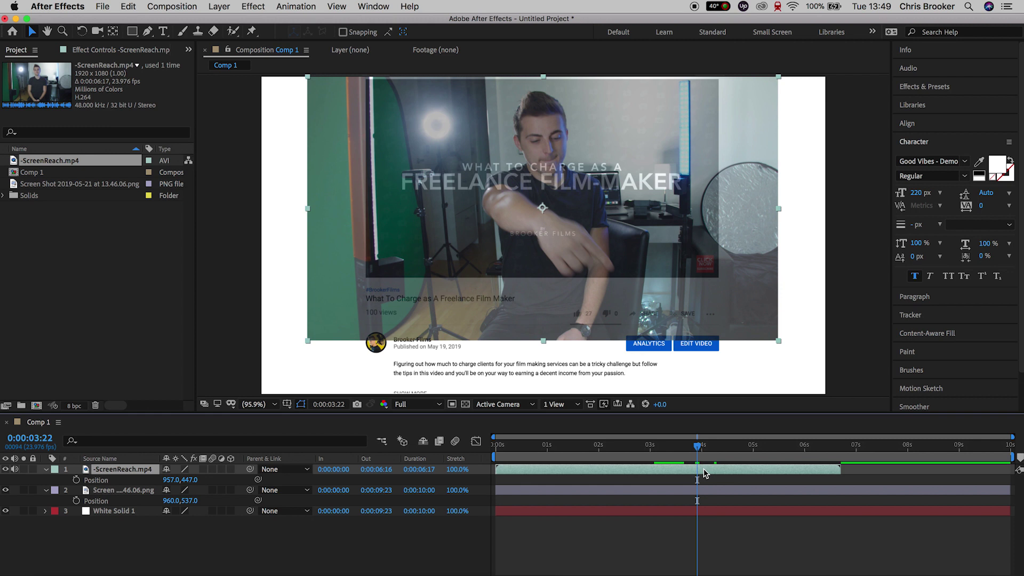
{"action": "key", "text": "super+d"}
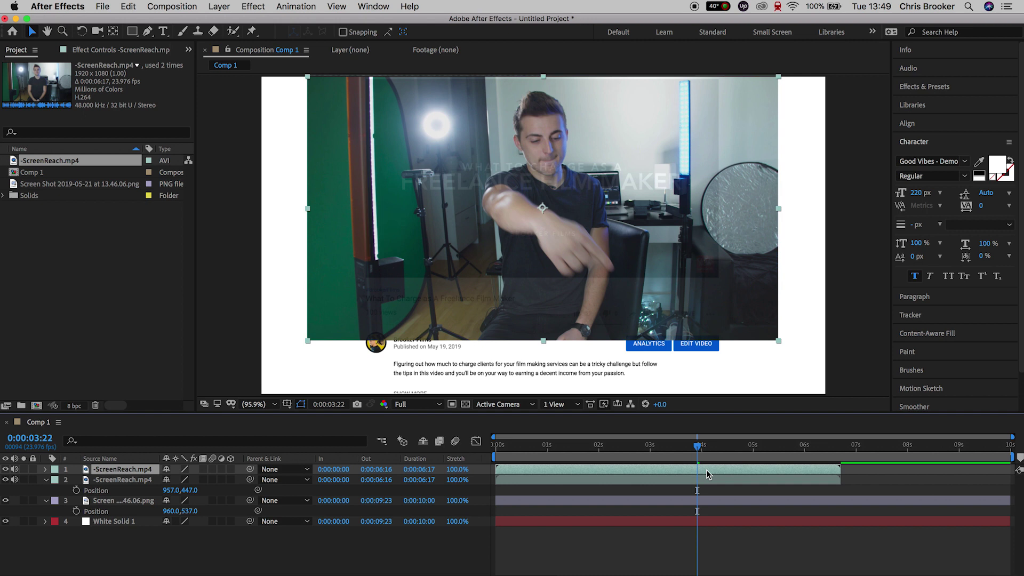
- Trim the top presenter copy to run only from 0:00:03:22 to 0:00:04:16
{"action": "key", "text": "ctrl+shift+d"}
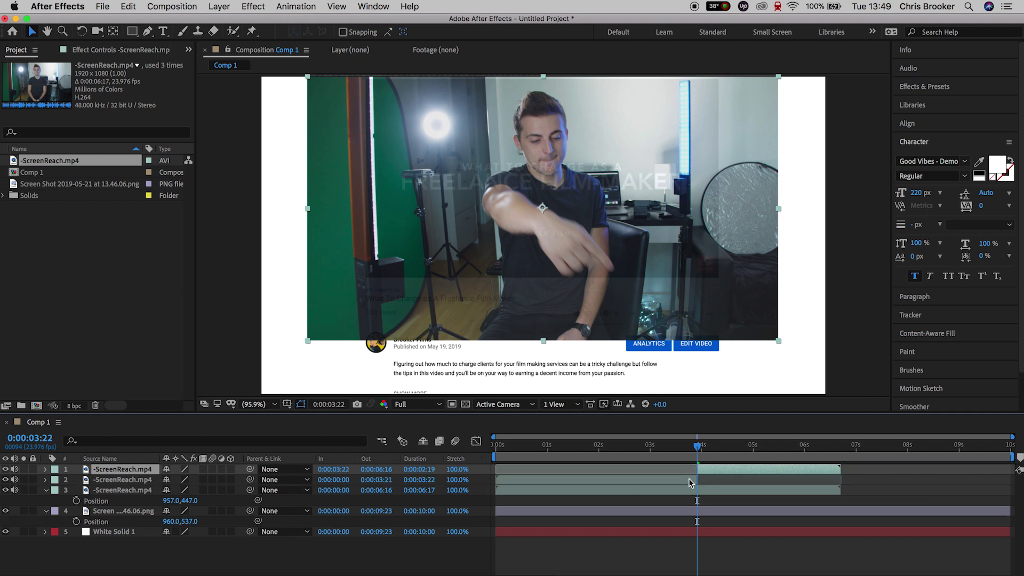
{"action": "left_click", "coordinate": [688, 478]}
{"action": "key", "text": "Delete"}
{"action": "left_click", "coordinate": [705, 446]}
{"action": "left_click_drag", "start_coordinate": [705, 446], "coordinate": [741, 448]}
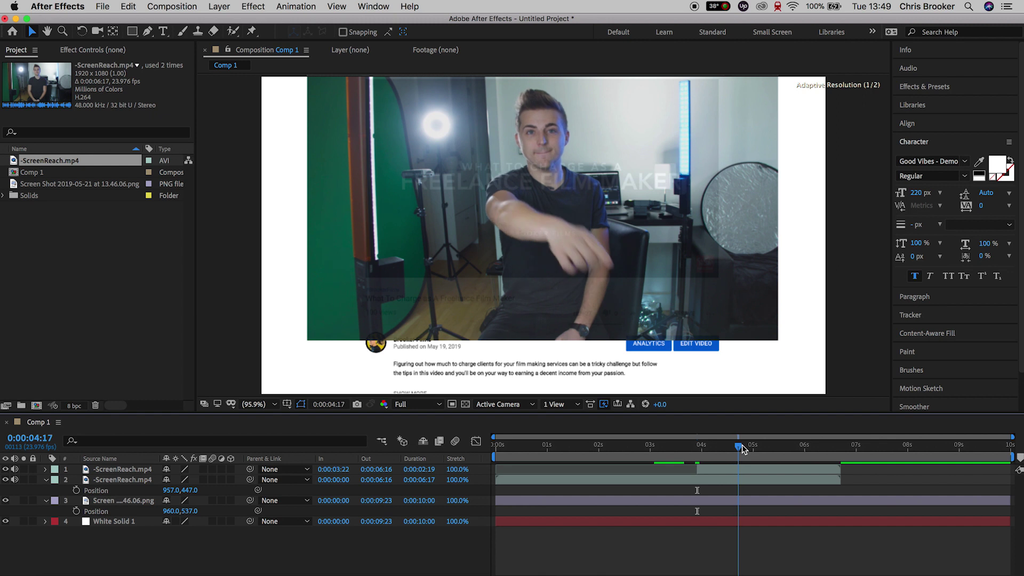
{"action": "left_click", "coordinate": [744, 466]}
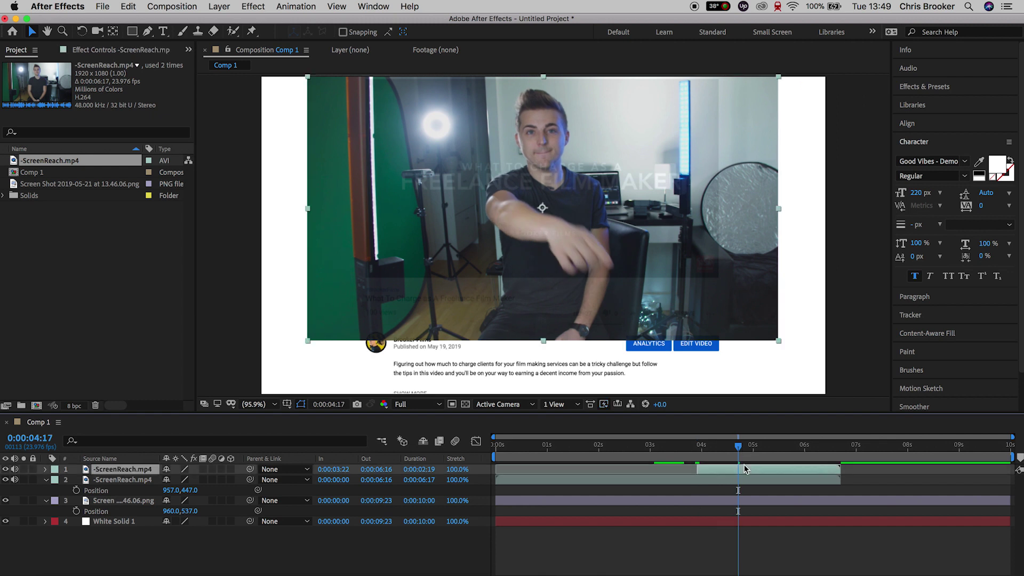
{"action": "key", "text": "ctrl+shift+d"}
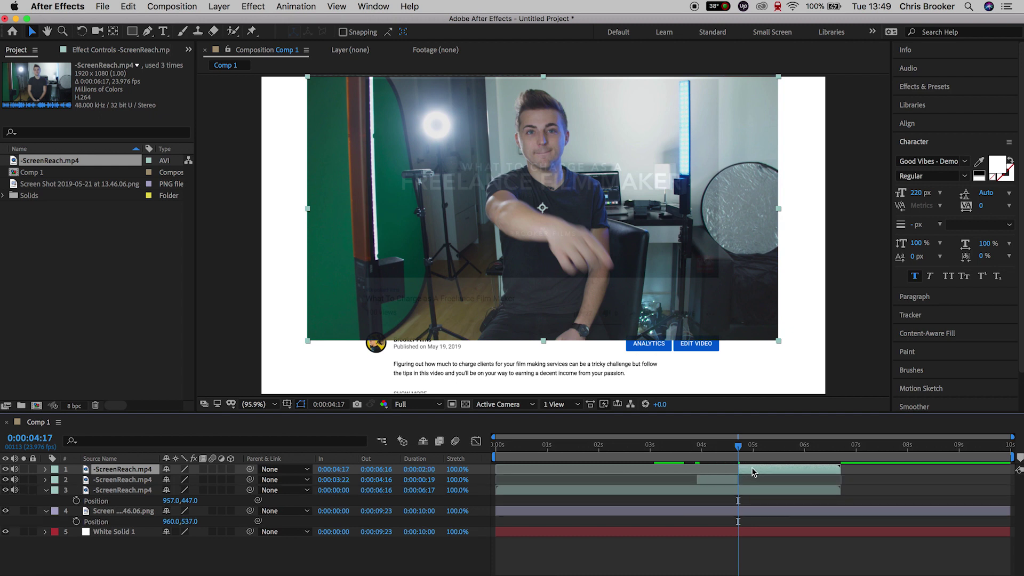
{"action": "key", "text": "Delete"}
{"action": "left_click", "coordinate": [723, 446]}
- Restore both presenter layers to 100% opacity and hide the top copy
{"action": "left_click", "coordinate": [724, 467]}
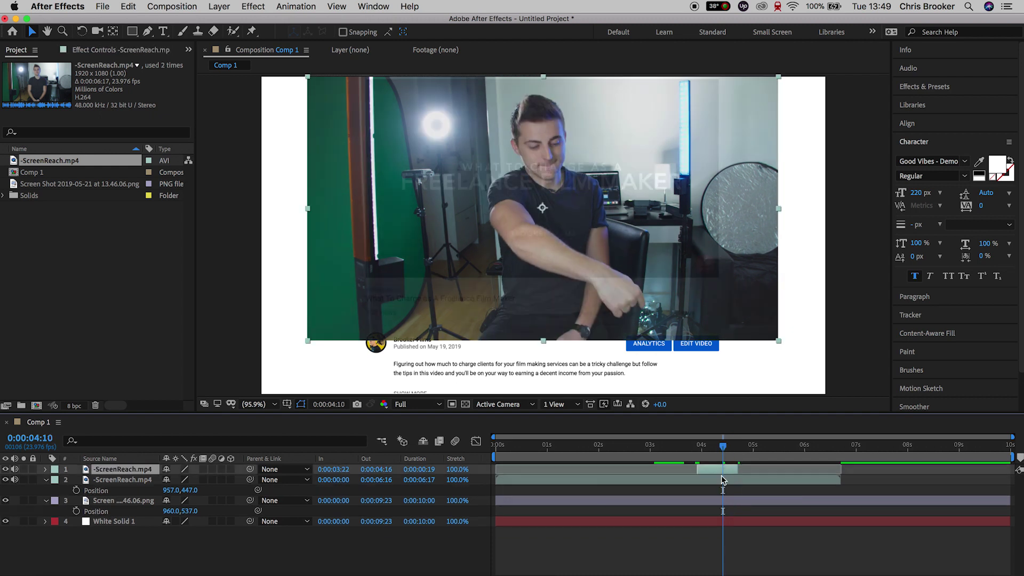
{"action": "left_click", "coordinate": [127, 480], "text": "shift"}
{"action": "key", "text": "t"}
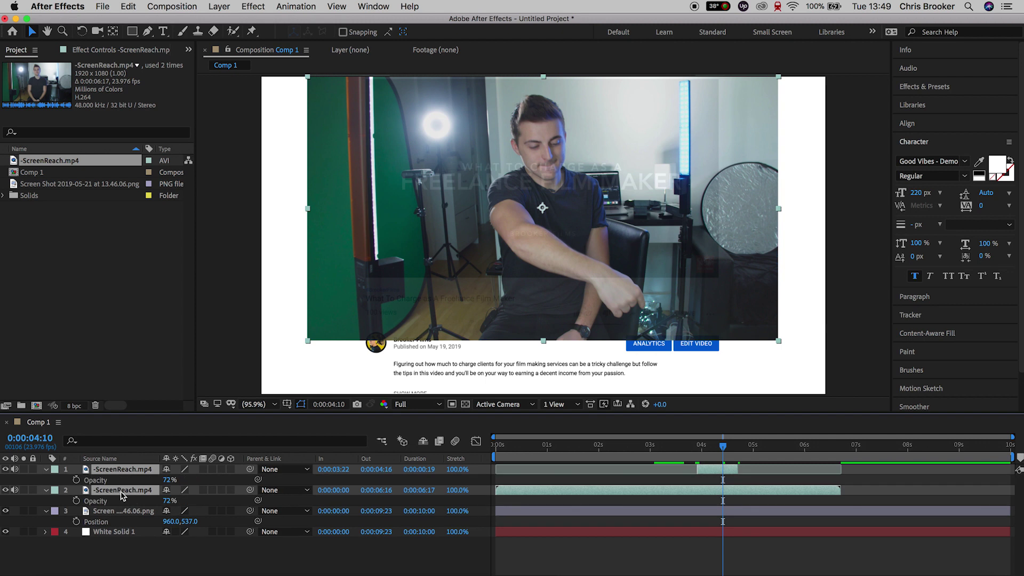
{"action": "left_click_drag", "start_coordinate": [170, 483], "coordinate": [187, 483]}
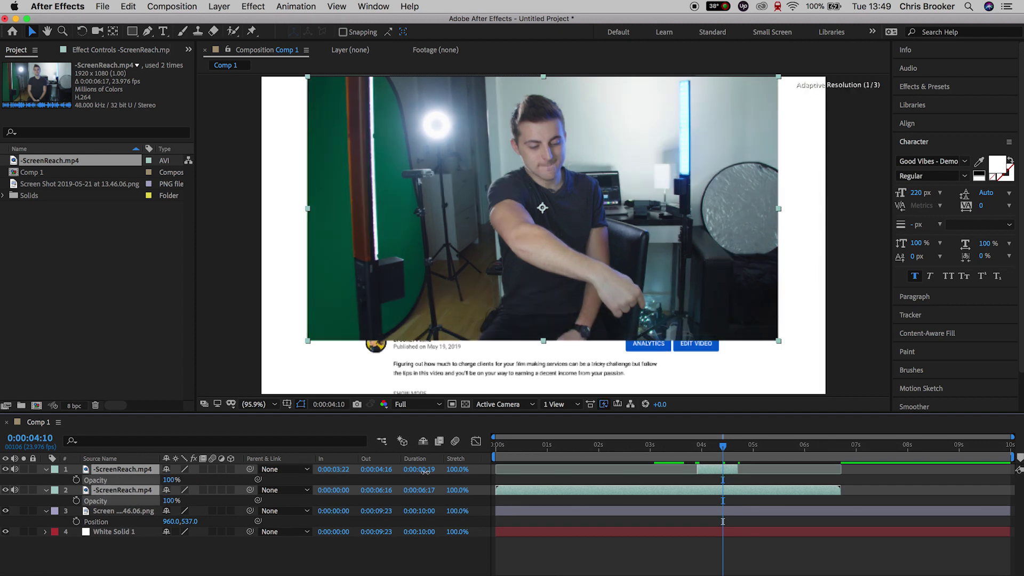
{"action": "left_click", "coordinate": [623, 480]}
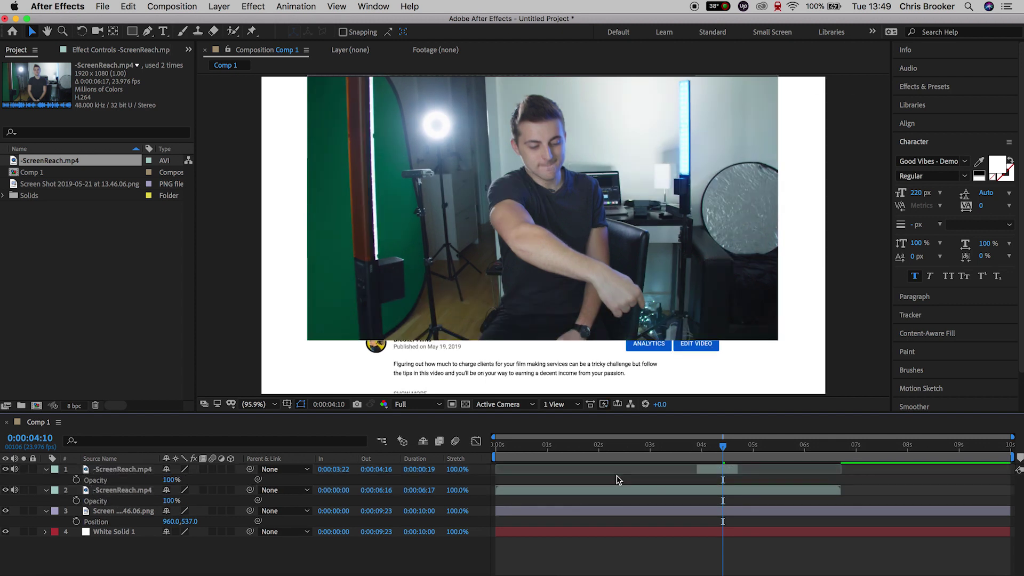
{"action": "left_click", "coordinate": [5, 469]}
{"action": "left_click", "coordinate": [119, 491]}
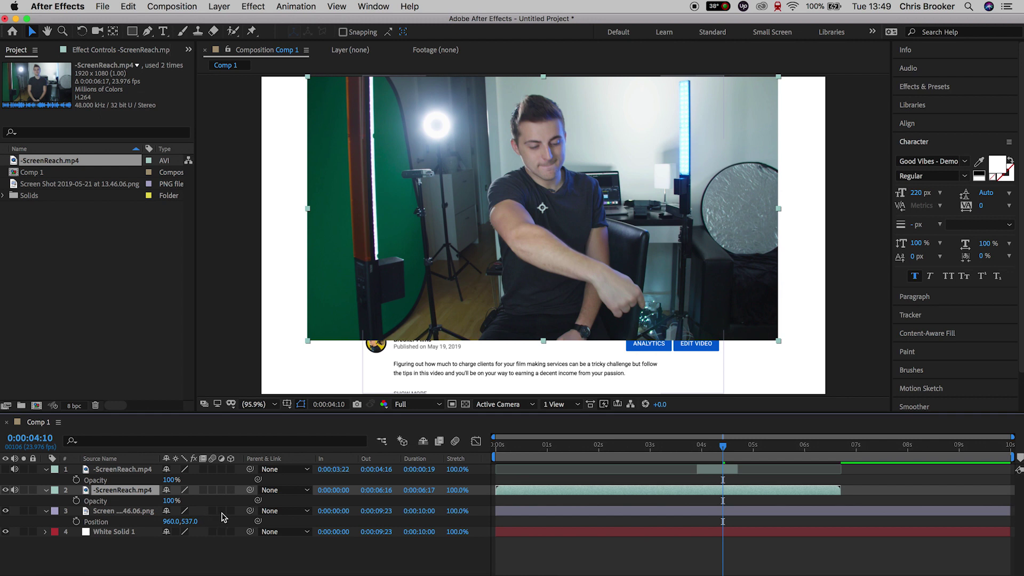
- Add a rectangular mask on the lower presenter layer matching the player, then restore 100% opacity
{"action": "left_click_drag", "start_coordinate": [171, 500], "coordinate": [112, 501]}
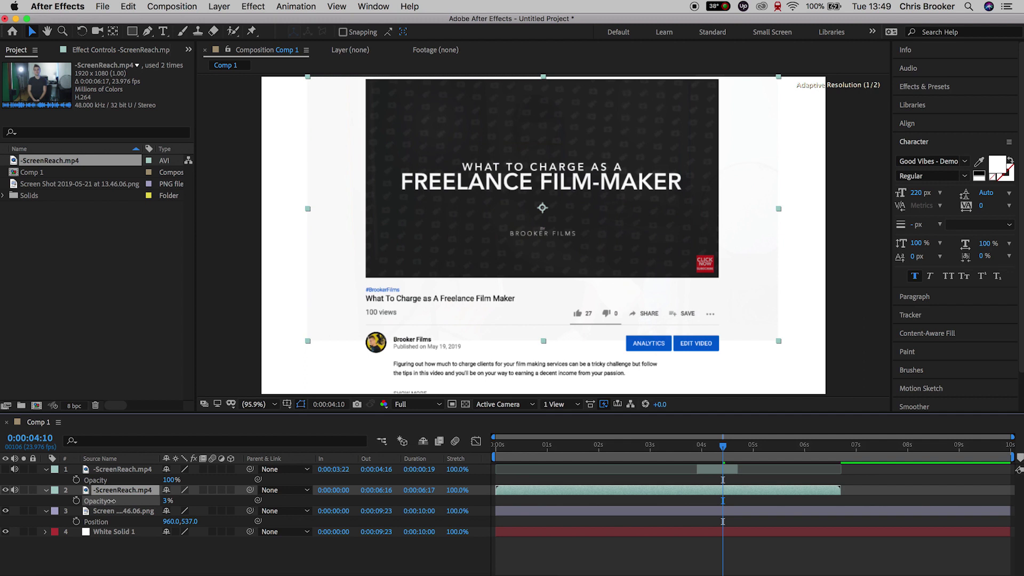
{"action": "left_click", "coordinate": [131, 31]}
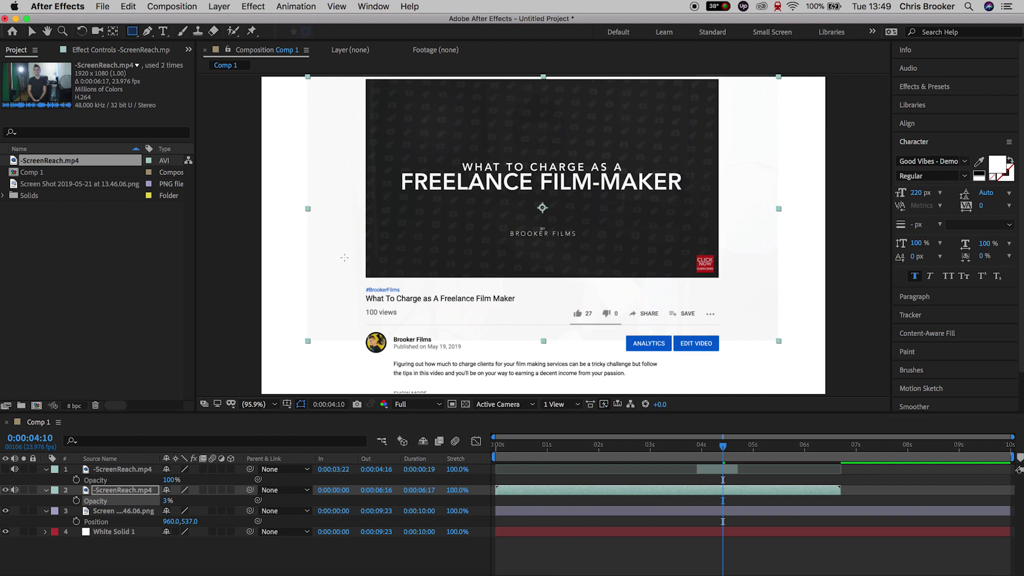
{"action": "mouse_move", "coordinate": [364, 276]}
{"action": "left_mouse_down"}
{"action": "mouse_move", "coordinate": [624, 152]}
{"action": "mouse_move", "coordinate": [719, 78]}
{"action": "left_mouse_up"}
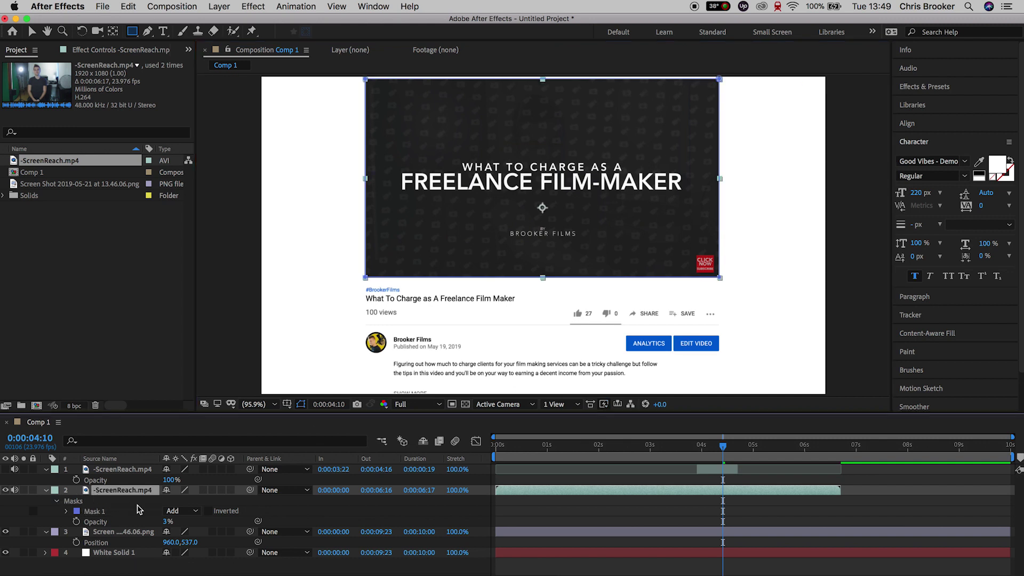
{"action": "left_click_drag", "start_coordinate": [167, 521], "coordinate": [336, 529]}
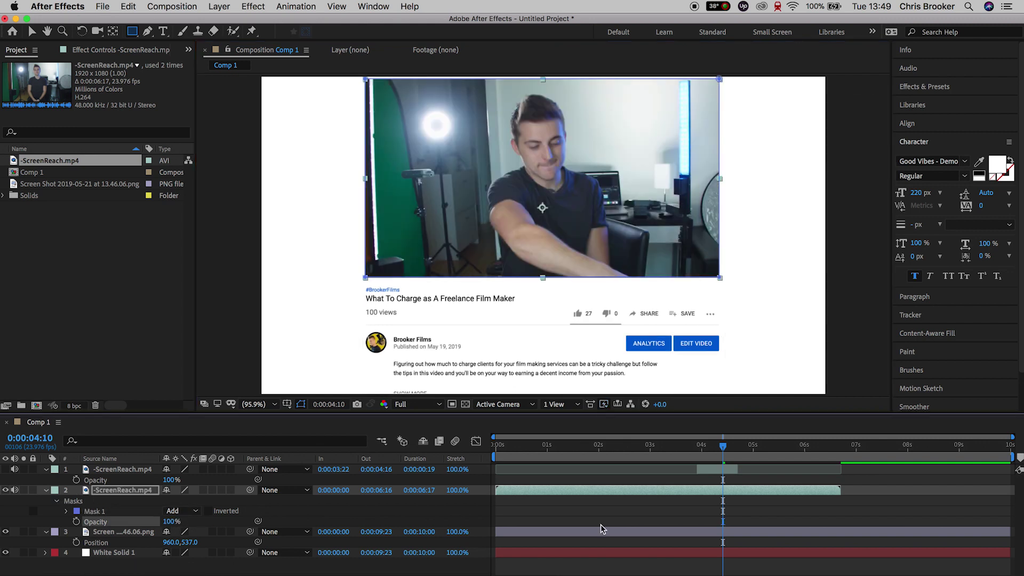
{"action": "left_click", "coordinate": [670, 509]}
{"action": "key", "text": "space"}
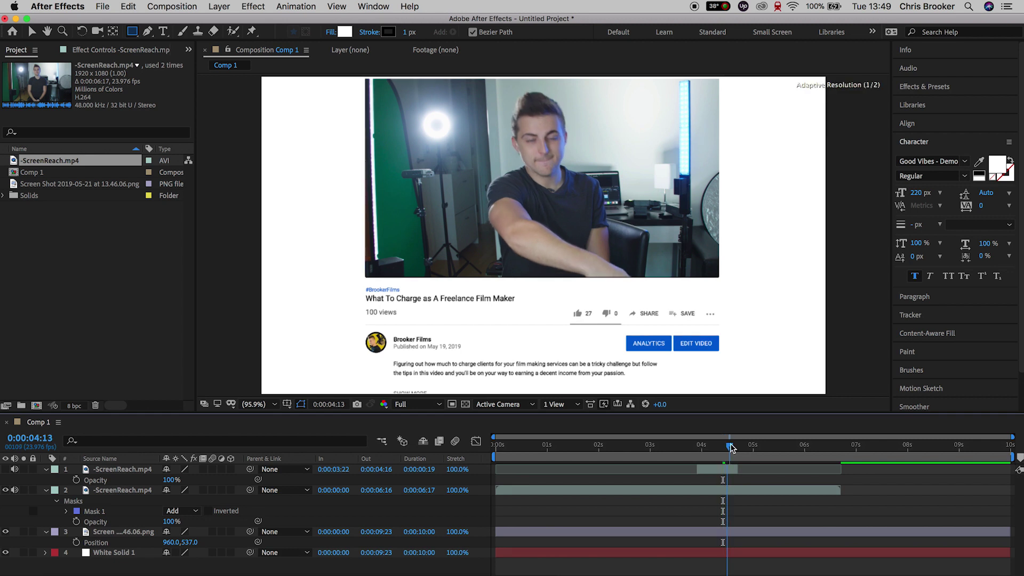
- Scrub through the masked clip, zoom in on the arm, and unhide the top presenter layer
{"action": "key", "text": "space"}
{"action": "key", "text": "space"}
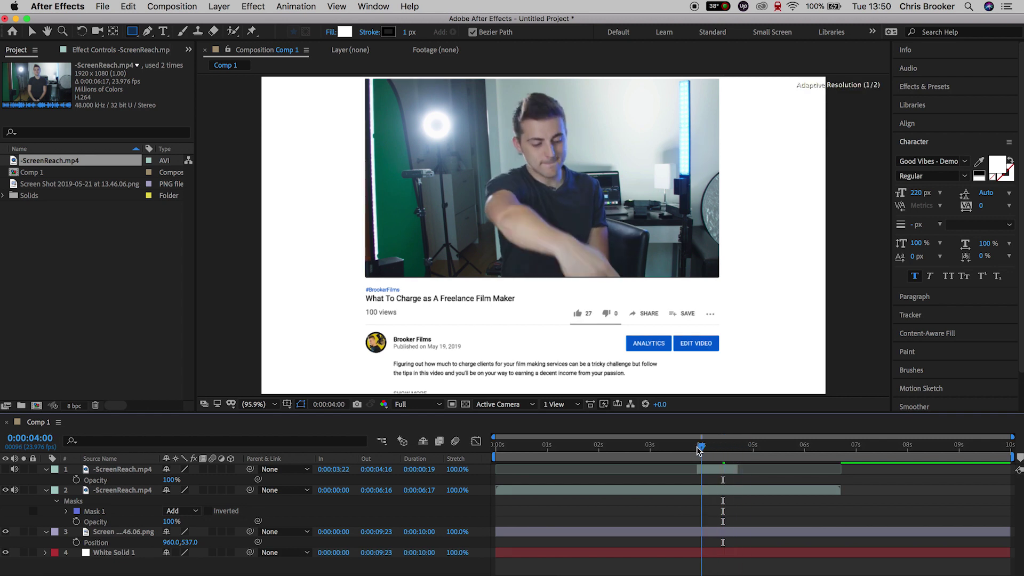
{"action": "left_click", "coordinate": [865, 456]}
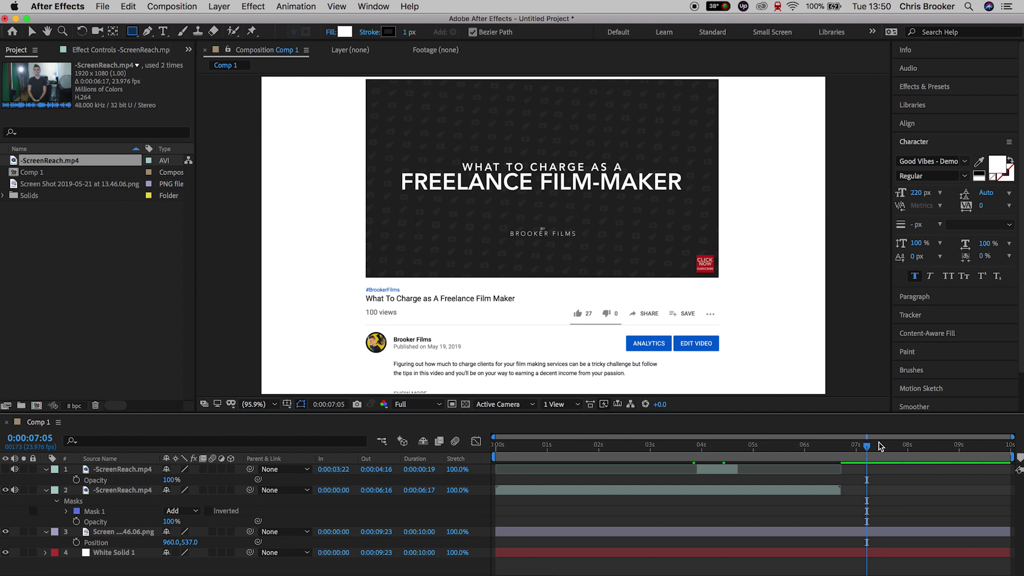
{"action": "left_click_drag", "start_coordinate": [878, 446], "coordinate": [713, 447]}
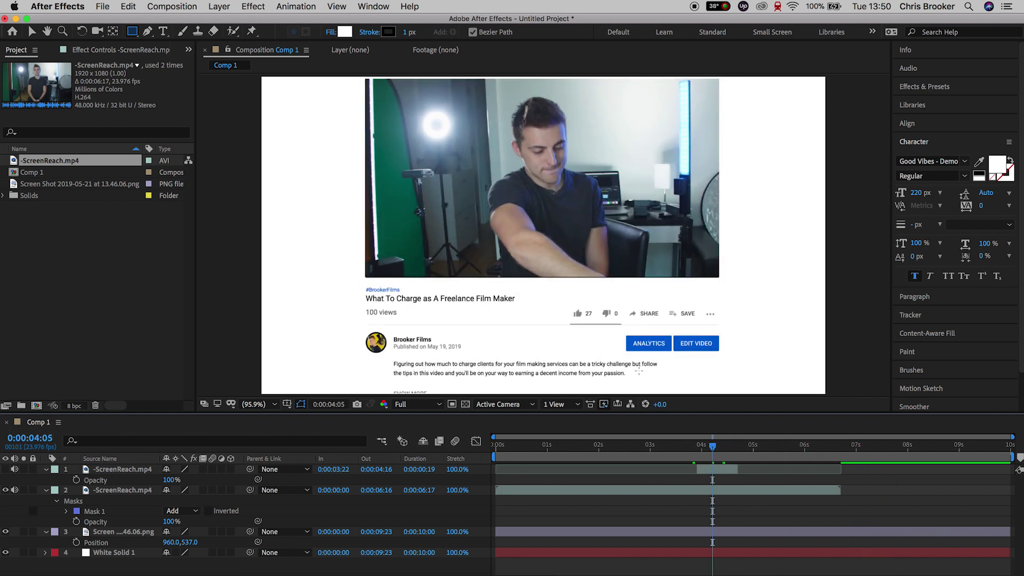
{"action": "scroll", "coordinate": [639, 370], "scroll_direction": "up", "scroll_amount": 3}
{"action": "mouse_move", "coordinate": [770, 350]}
{"action": "left_mouse_down"}
{"action": "mouse_move", "coordinate": [631, 166]}
{"action": "mouse_move", "coordinate": [662, 217]}
{"action": "left_mouse_up"}
{"action": "left_click", "coordinate": [6, 470]}
- Open the top presenter layer with the Roto Brush and set a 33 px brush diameter
{"action": "key", "text": "q"}
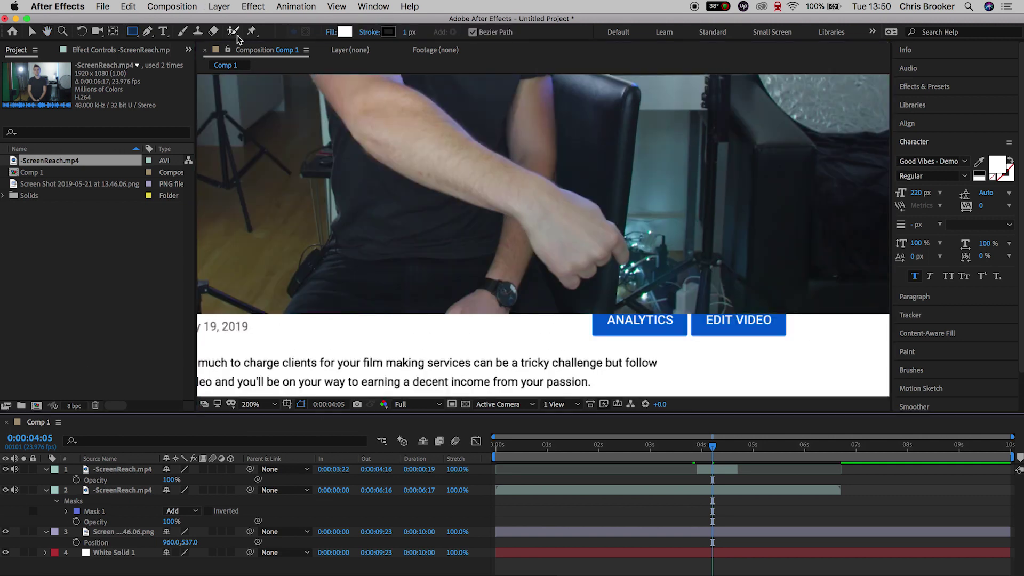
{"action": "left_click", "coordinate": [236, 33]}
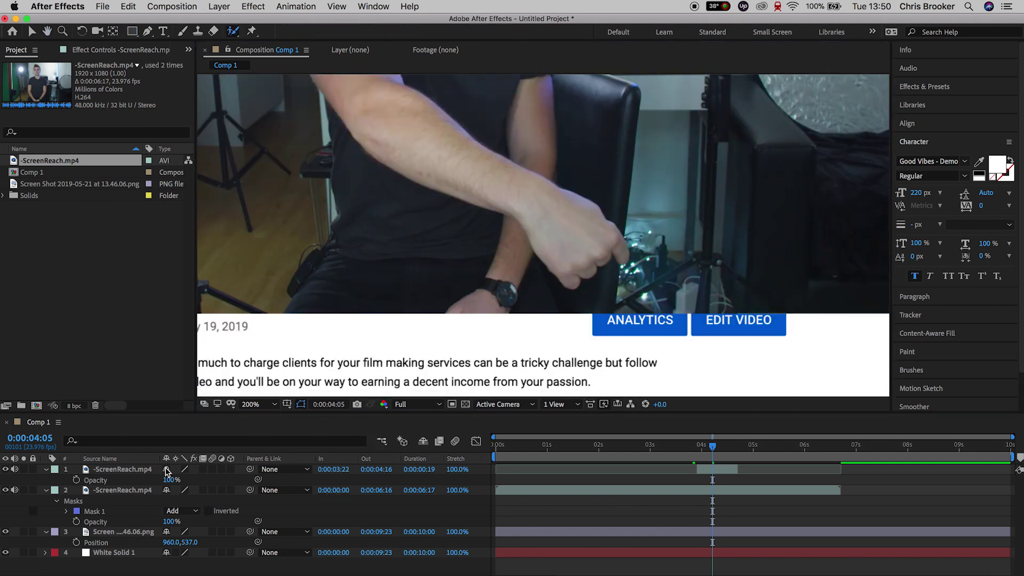
{"action": "left_click", "coordinate": [136, 470]}
{"action": "double_click", "coordinate": [115, 470]}
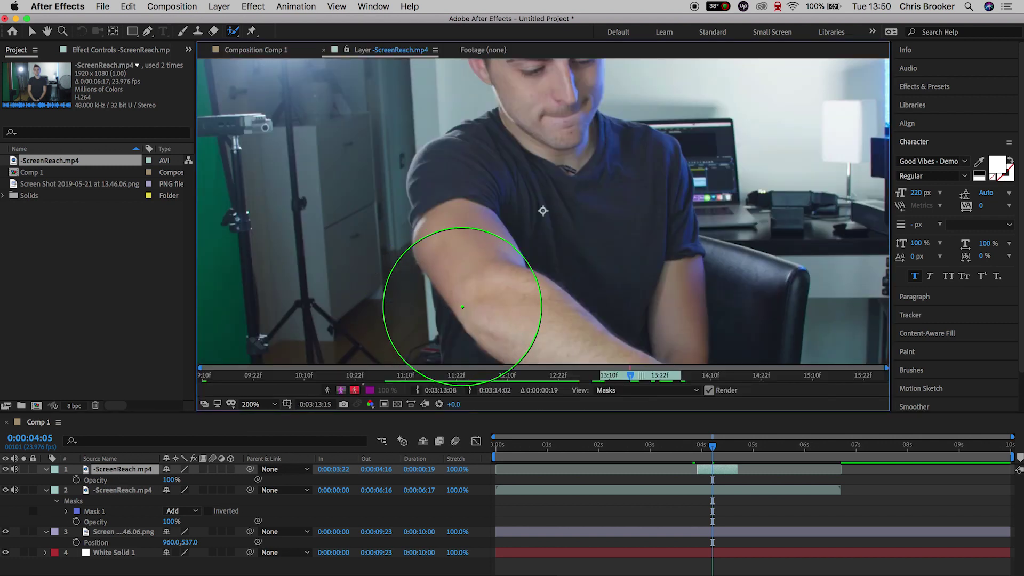
{"action": "key", "text": "space"}
{"action": "left_click_drag", "start_coordinate": [720, 279], "coordinate": [553, 39]}
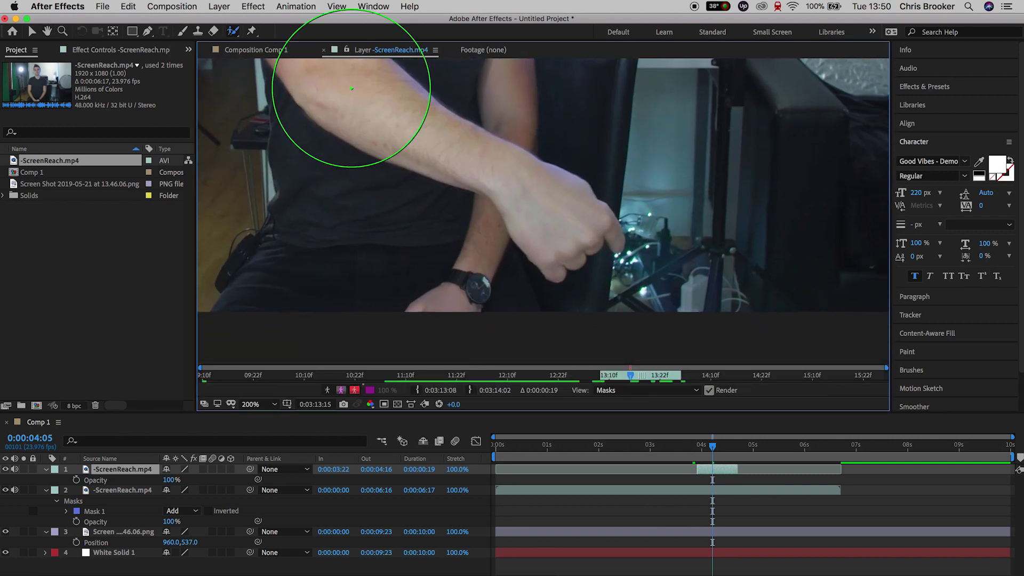
{"action": "left_click", "coordinate": [933, 372]}
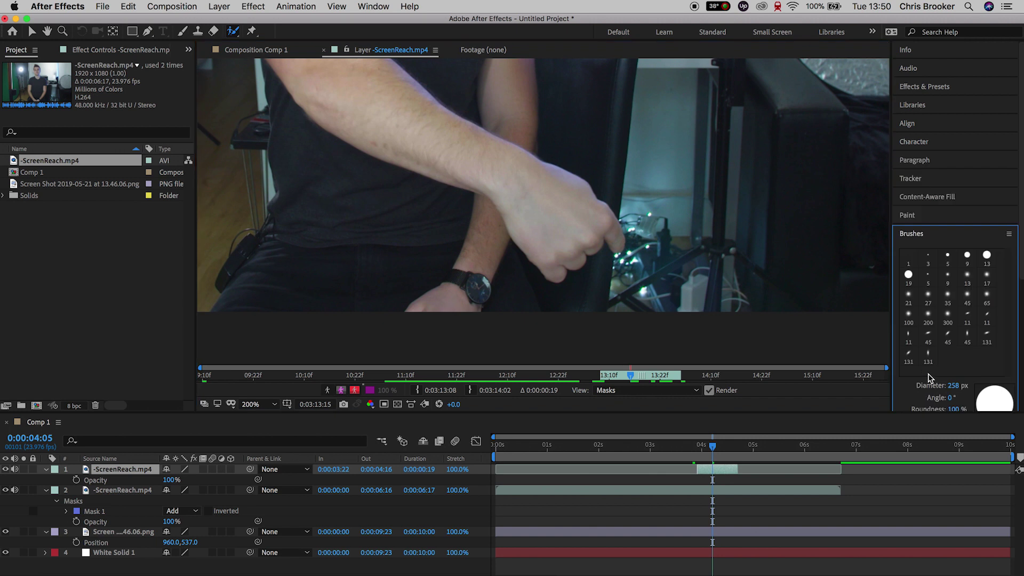
{"action": "left_click_drag", "start_coordinate": [952, 385], "coordinate": [810, 387]}
{"action": "left_click_drag", "start_coordinate": [951, 385], "coordinate": [944, 395]}
- Paint the arm and fingertip at 0:00:03:22, subtract the wrist, and propagate the matte forward
{"action": "left_click_drag", "start_coordinate": [714, 448], "coordinate": [699, 451]}
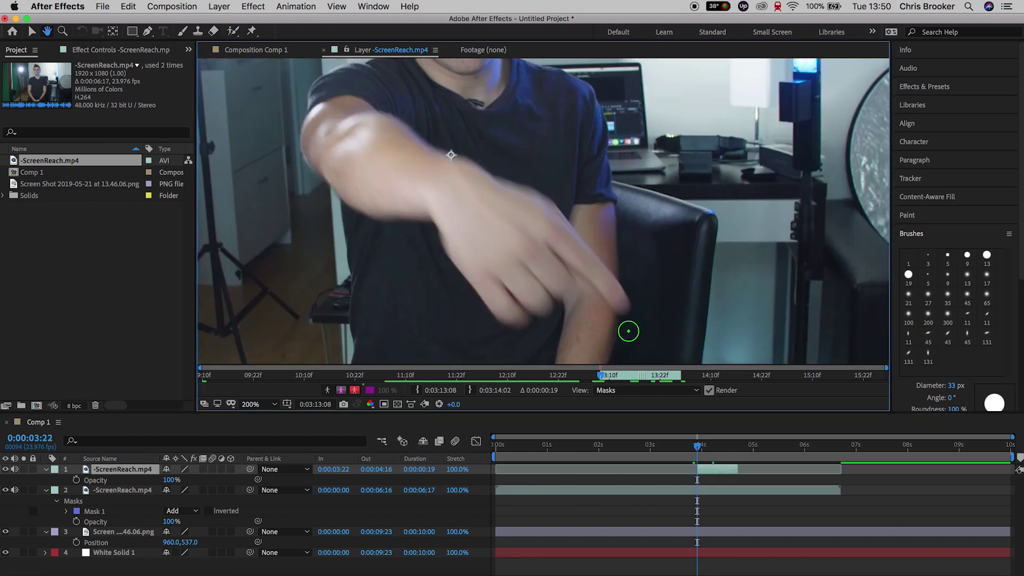
{"action": "mouse_move", "coordinate": [371, 184]}
{"action": "left_mouse_down"}
{"action": "mouse_move", "coordinate": [400, 190]}
{"action": "mouse_move", "coordinate": [441, 169]}
{"action": "mouse_move", "coordinate": [544, 222]}
{"action": "mouse_move", "coordinate": [594, 266]}
{"action": "mouse_move", "coordinate": [557, 256]}
{"action": "mouse_move", "coordinate": [512, 293]}
{"action": "mouse_move", "coordinate": [496, 290]}
{"action": "left_mouse_up"}
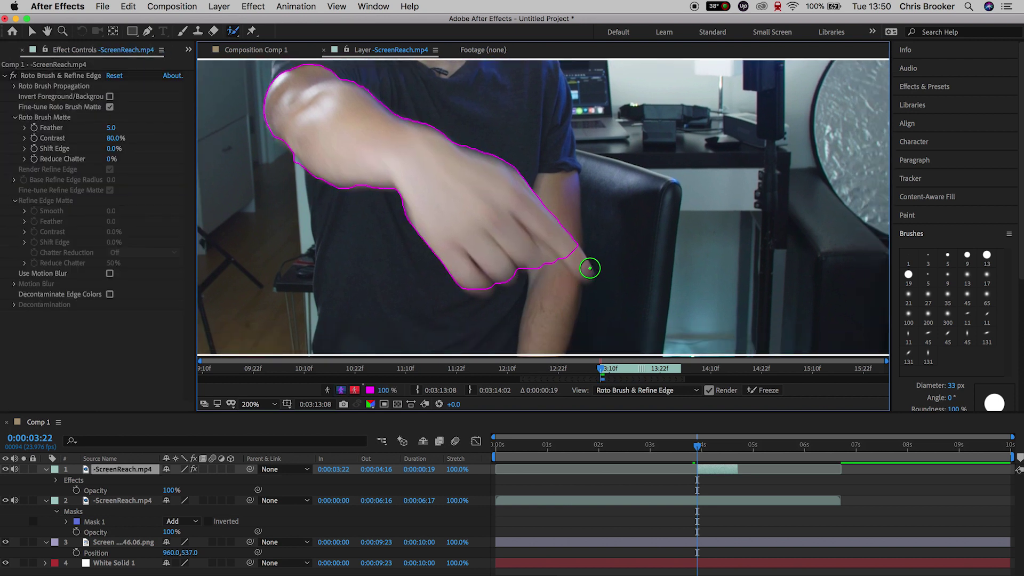
{"action": "left_click_drag", "start_coordinate": [582, 268], "coordinate": [577, 261]}
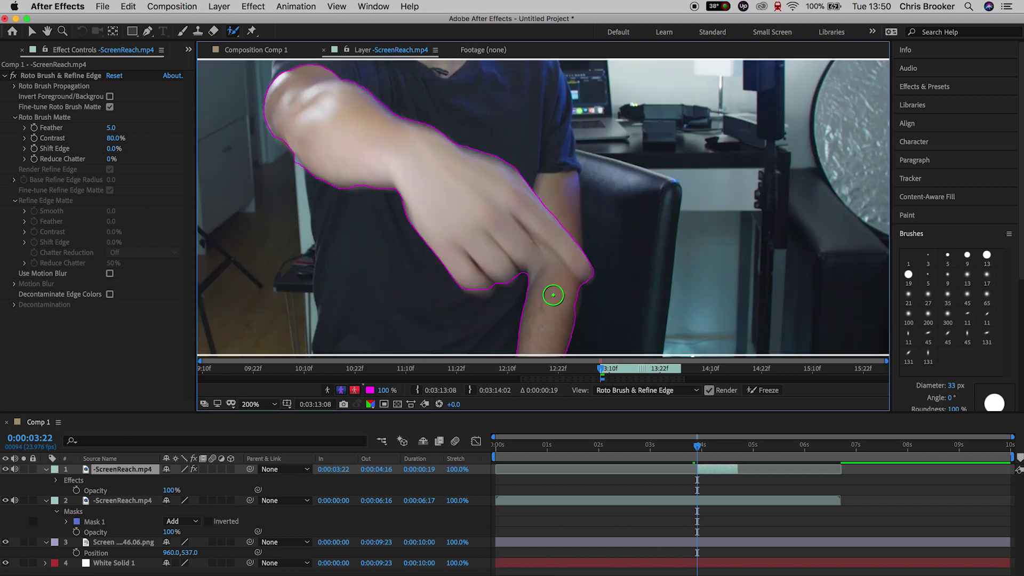
{"action": "left_click_drag", "start_coordinate": [552, 279], "coordinate": [545, 346]}
{"action": "left_click", "coordinate": [550, 277], "text": "alt"}
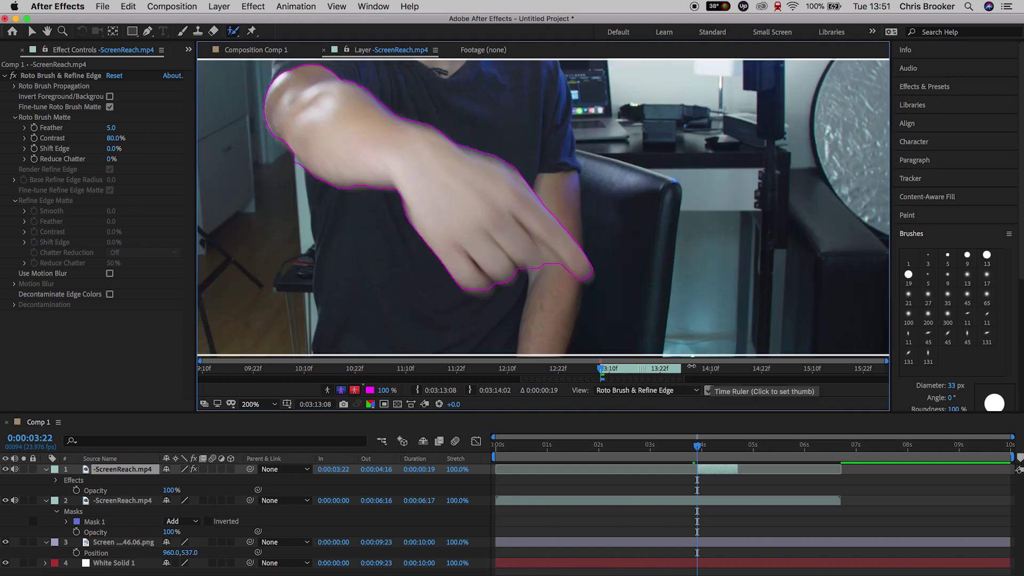
{"action": "left_click_drag", "start_coordinate": [681, 368], "coordinate": [688, 368]}
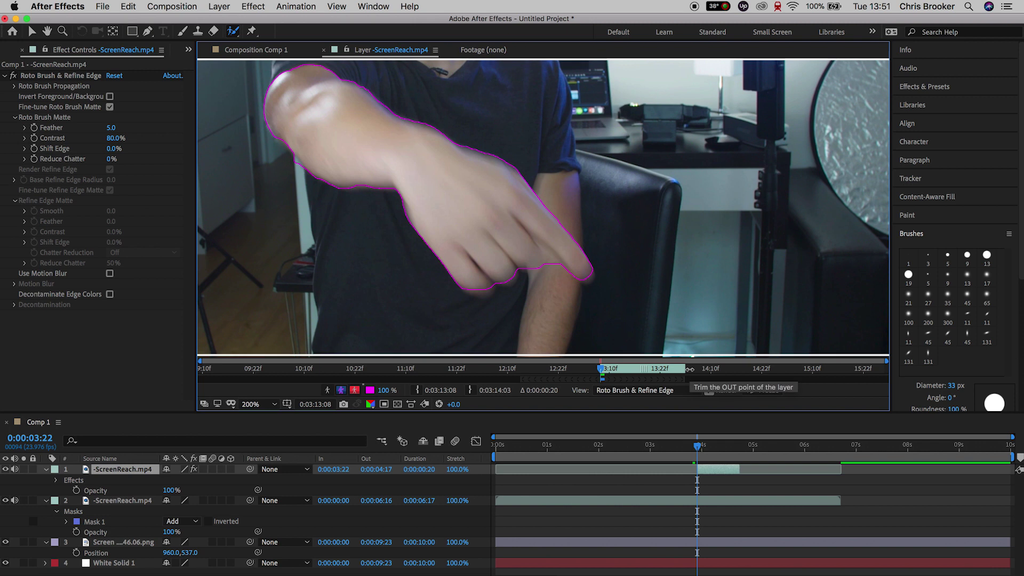
{"action": "key", "text": "Page_Down"}
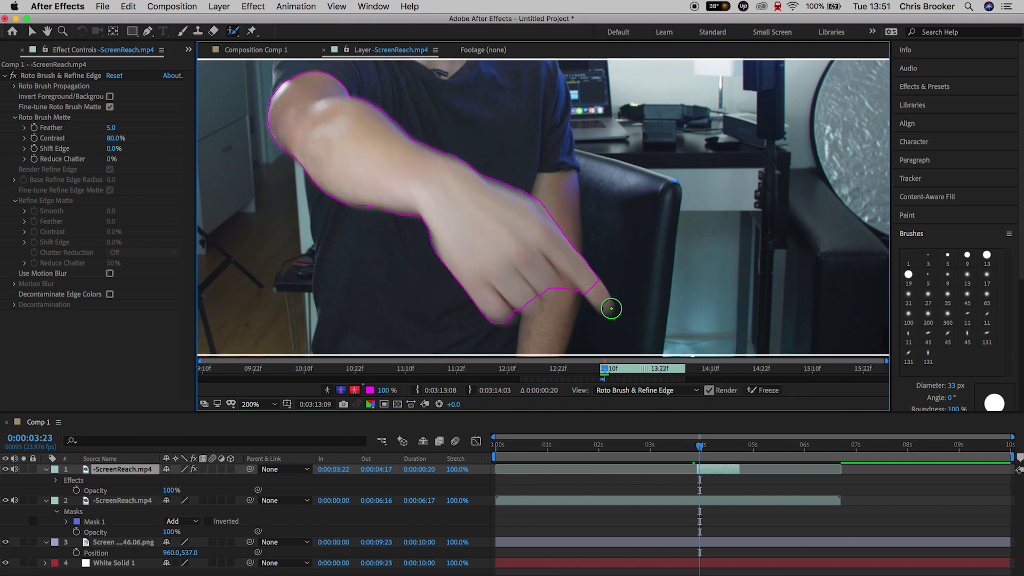
{"action": "left_click_drag", "start_coordinate": [601, 299], "coordinate": [594, 288]}
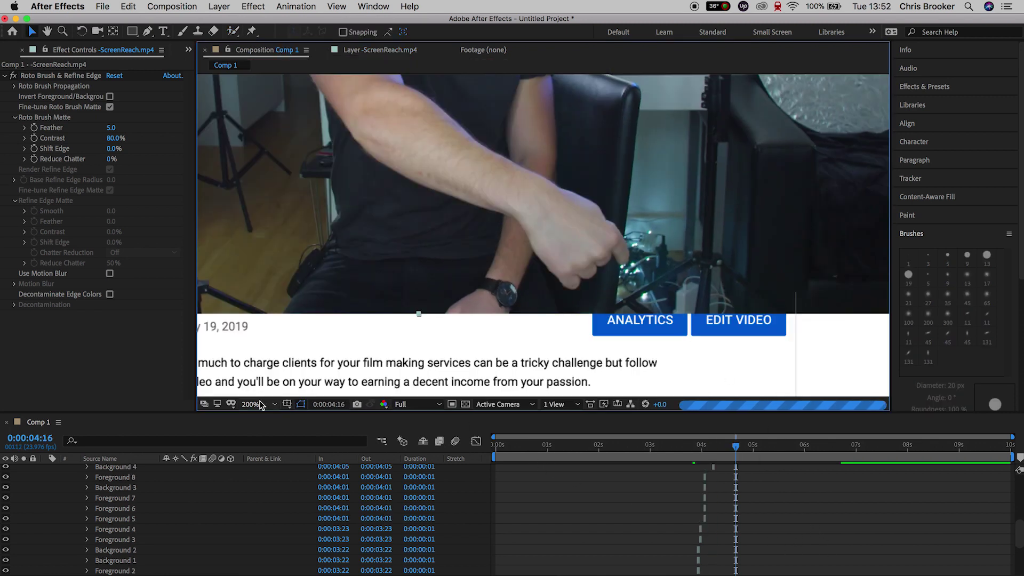
- Preview the composite at Fit, then zoom to the Share button area at 0:00:04:08
{"action": "left_click", "coordinate": [258, 403]}
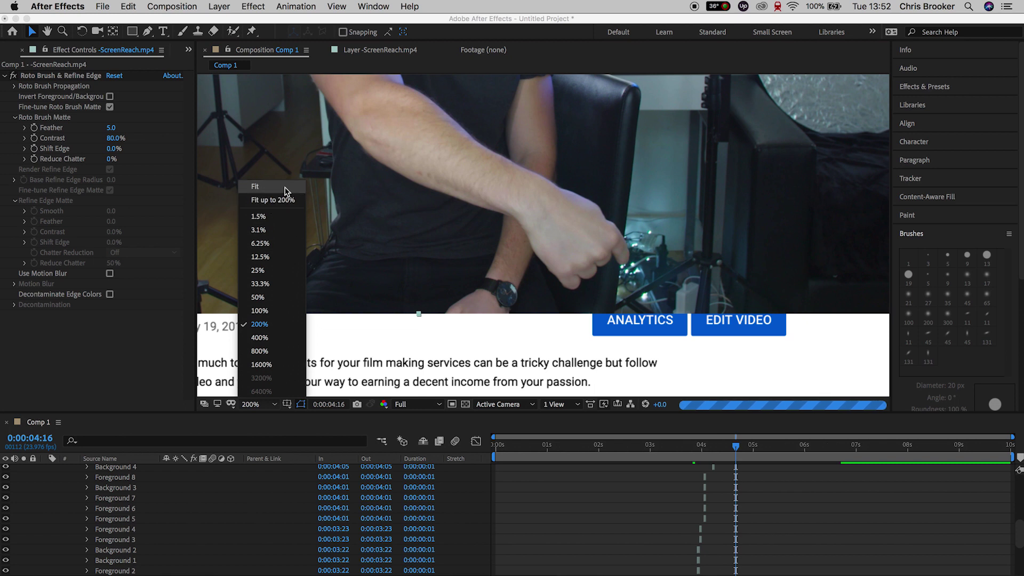
{"action": "left_click", "coordinate": [255, 187]}
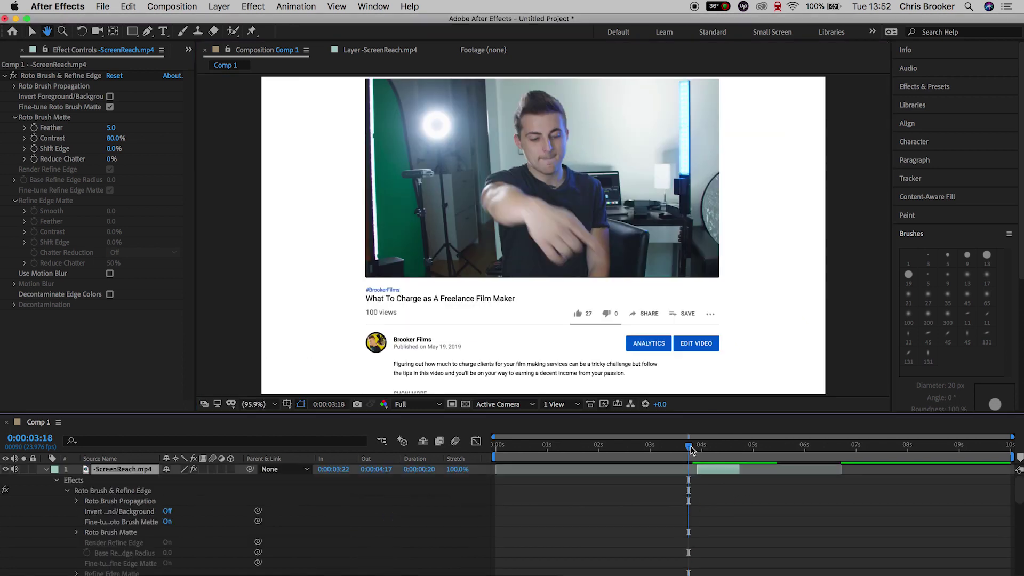
{"action": "key", "text": "space"}
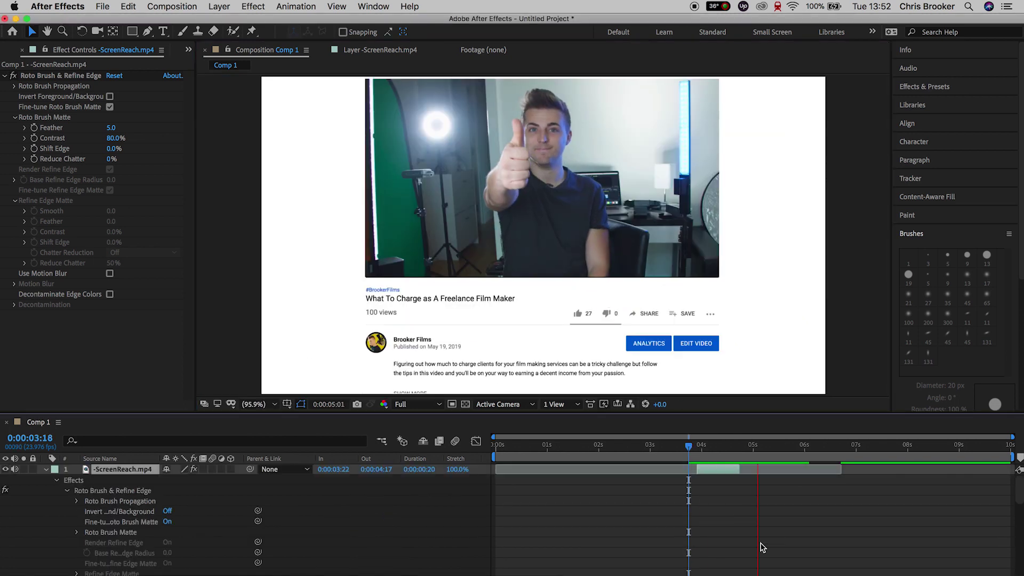
{"action": "left_click_drag", "start_coordinate": [688, 449], "coordinate": [718, 450]}
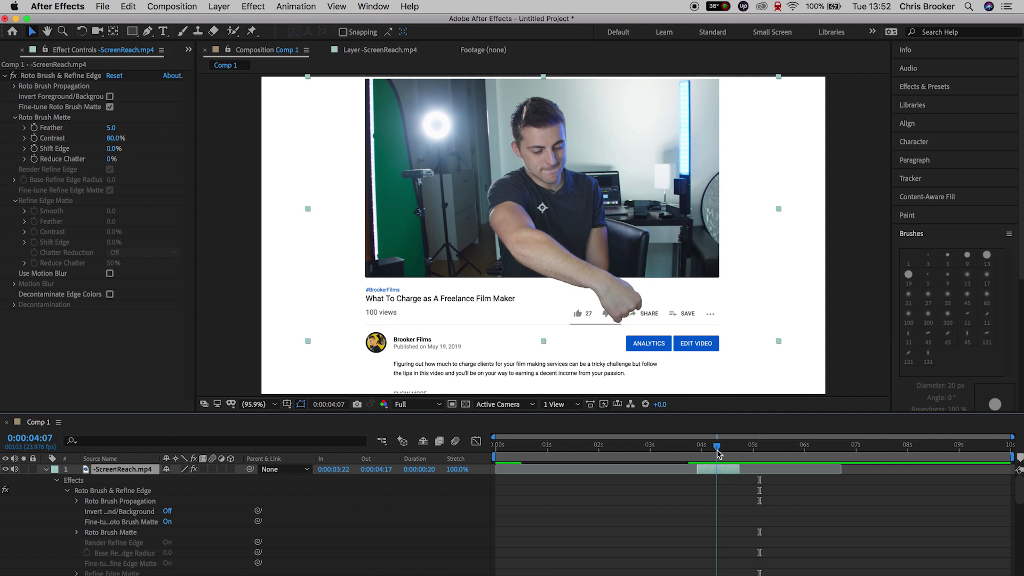
{"action": "left_click_drag", "start_coordinate": [718, 453], "coordinate": [716, 453]}
{"action": "scroll", "coordinate": [696, 362], "scroll_direction": "up", "scroll_amount": 3}
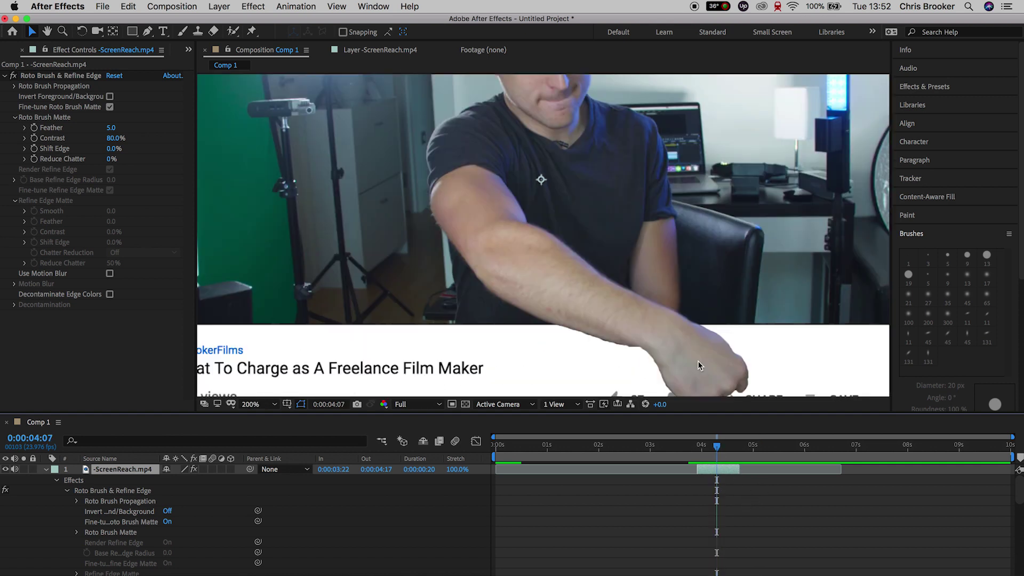
{"action": "left_click_drag", "start_coordinate": [663, 274], "coordinate": [480, 126]}
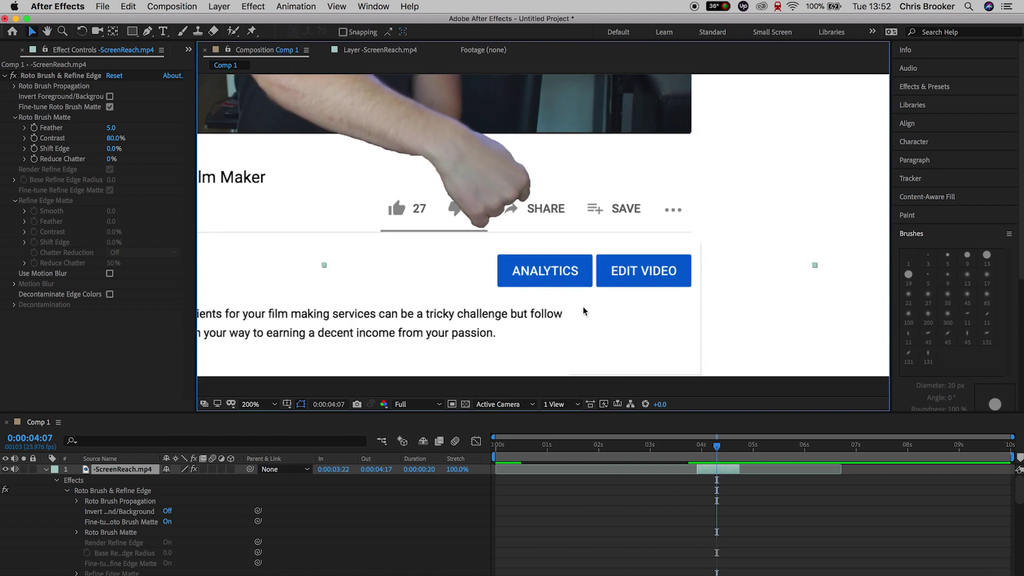
{"action": "left_click", "coordinate": [45, 469]}
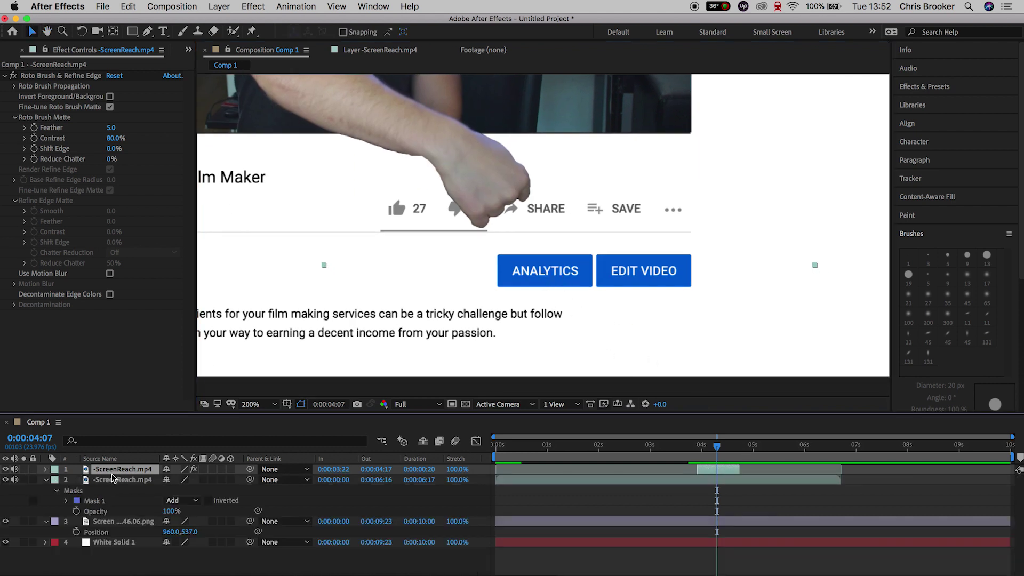
- Duplicate the screenshot layer and trim the copy to start at 0:00:04:06
{"action": "left_click", "coordinate": [125, 522]}
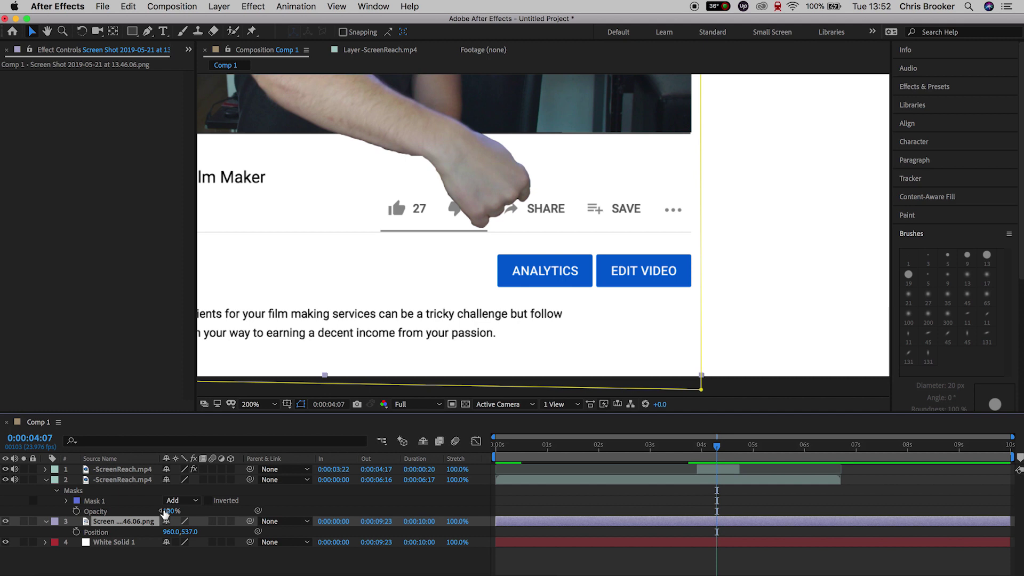
{"action": "key", "text": "super+d"}
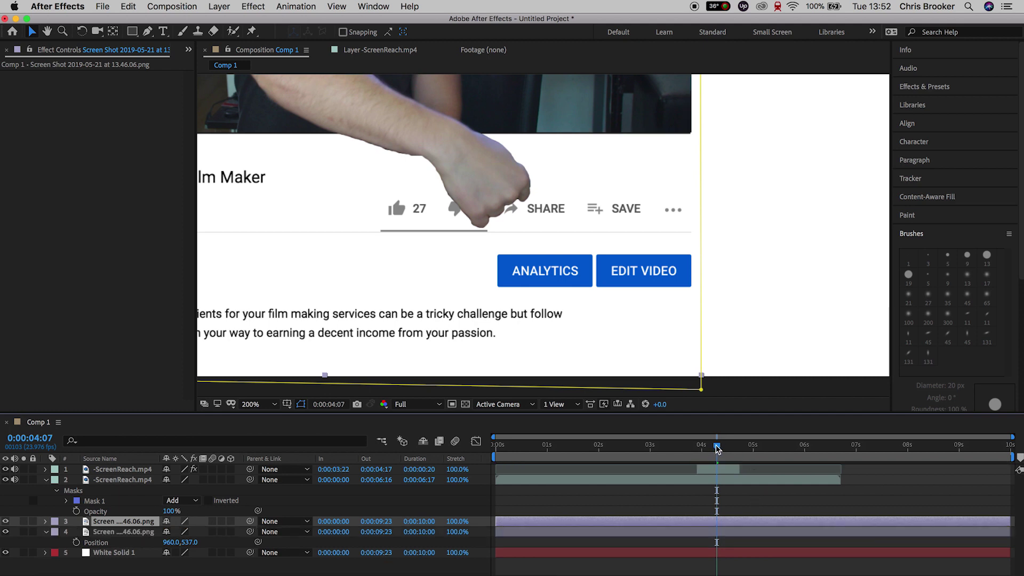
{"action": "left_click_drag", "start_coordinate": [718, 450], "coordinate": [716, 448]}
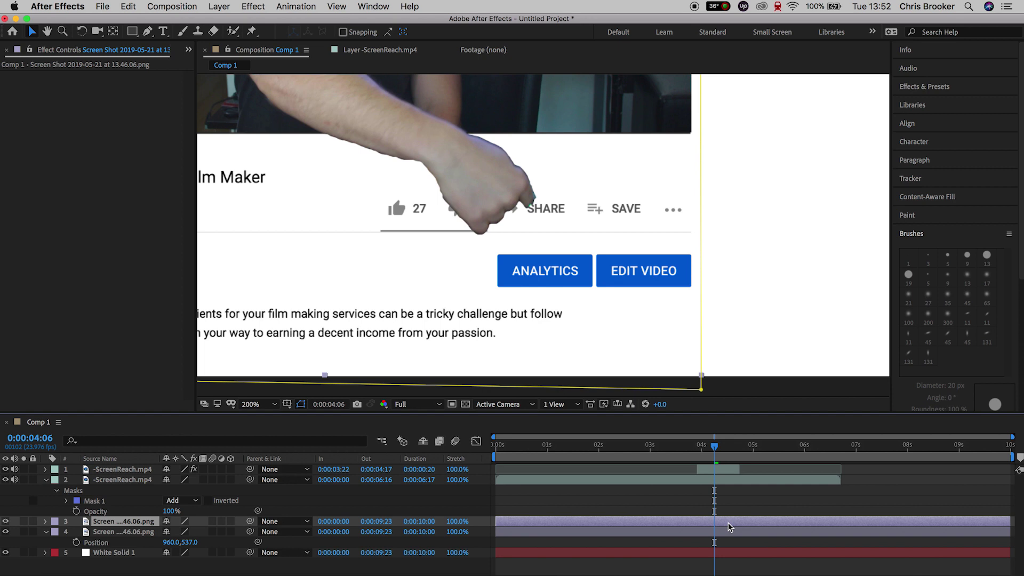
{"action": "key", "text": "alt+bracketleft"}
{"action": "left_click", "coordinate": [699, 529]}
- Trim the copy's out point so it ends at 0:00:04:09
{"action": "left_click_drag", "start_coordinate": [707, 453], "coordinate": [723, 451]}
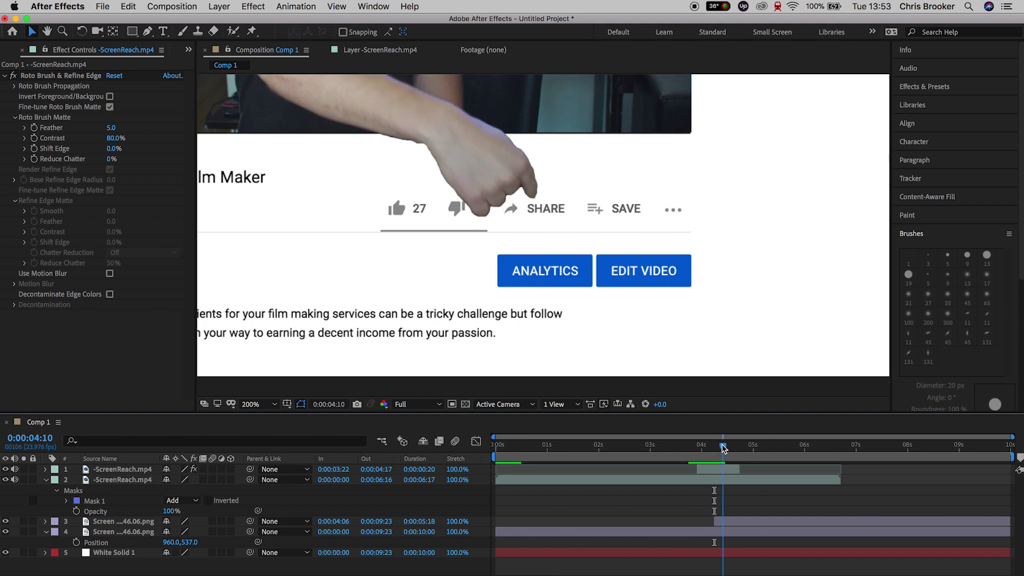
{"action": "left_click", "coordinate": [732, 521]}
{"action": "key", "text": "alt+bracketright"}
{"action": "left_click", "coordinate": [742, 522]}
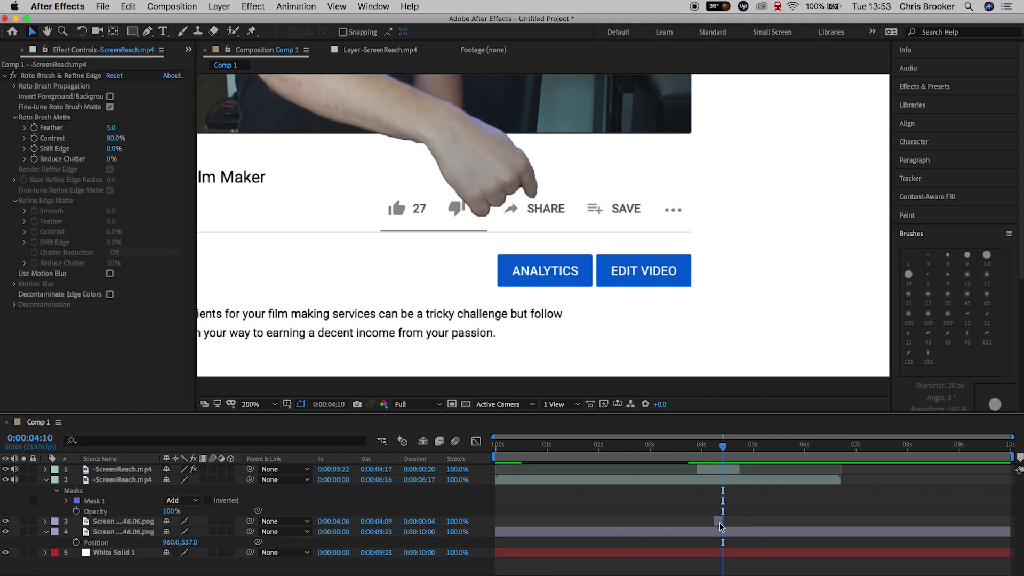
{"action": "left_click", "coordinate": [718, 521]}
{"action": "key", "text": "Page_Up"}
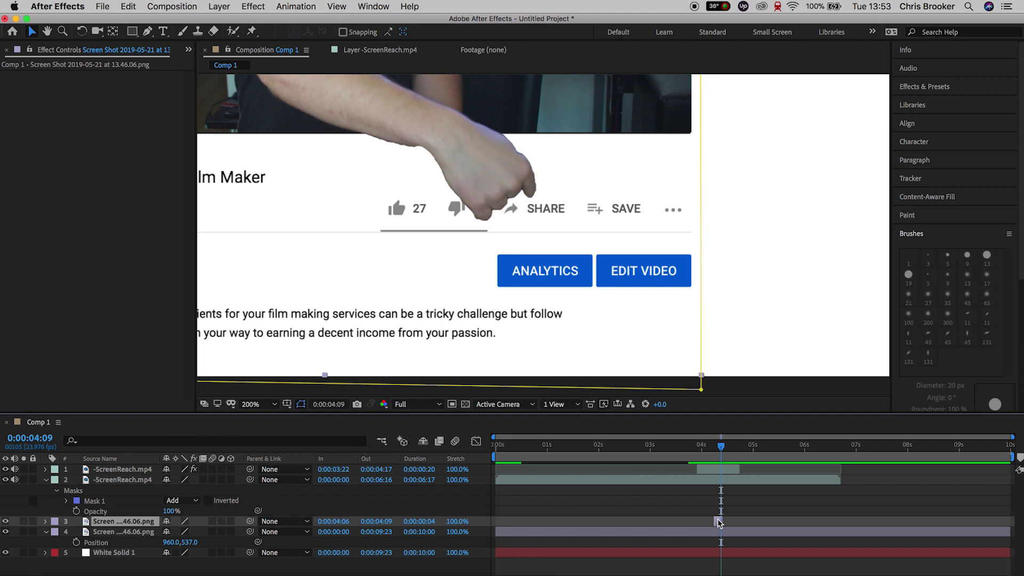
- Draw a rectangular mask around the SHARE button on the short screenshot layer
{"action": "key", "text": "p"}
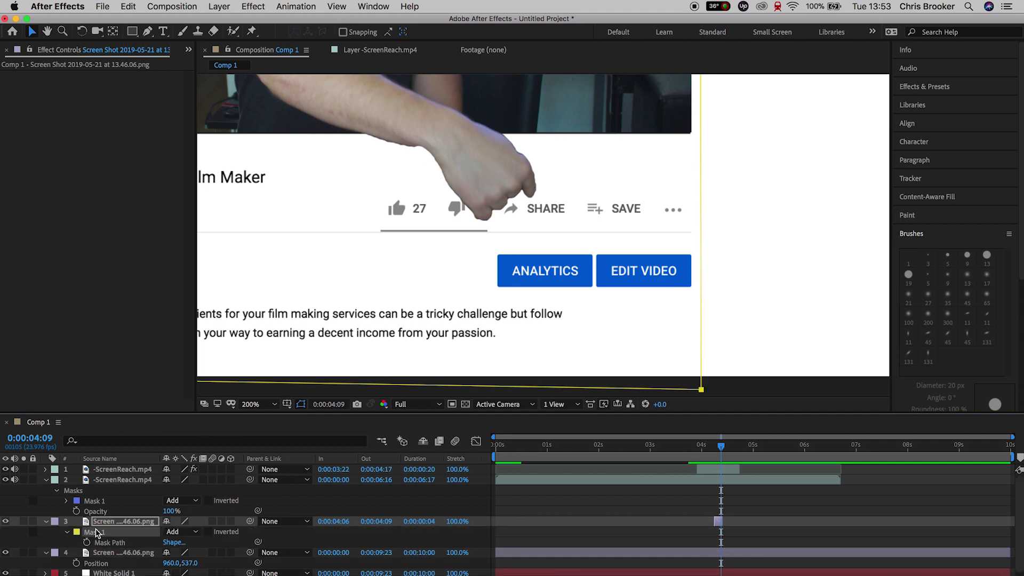
{"action": "key", "text": "p"}
{"action": "left_click", "coordinate": [135, 33]}
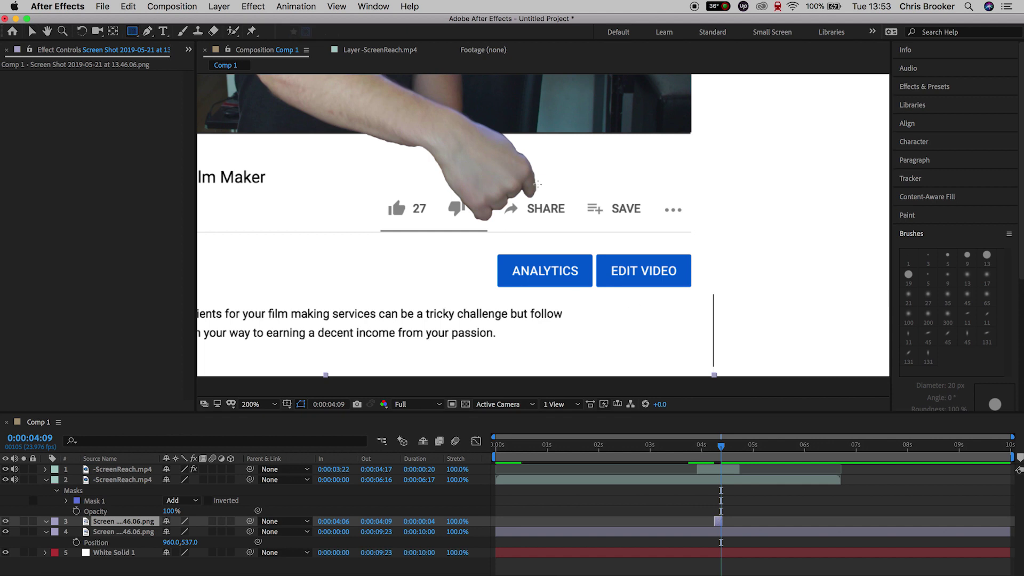
{"action": "left_click_drag", "start_coordinate": [570, 220], "coordinate": [493, 188]}
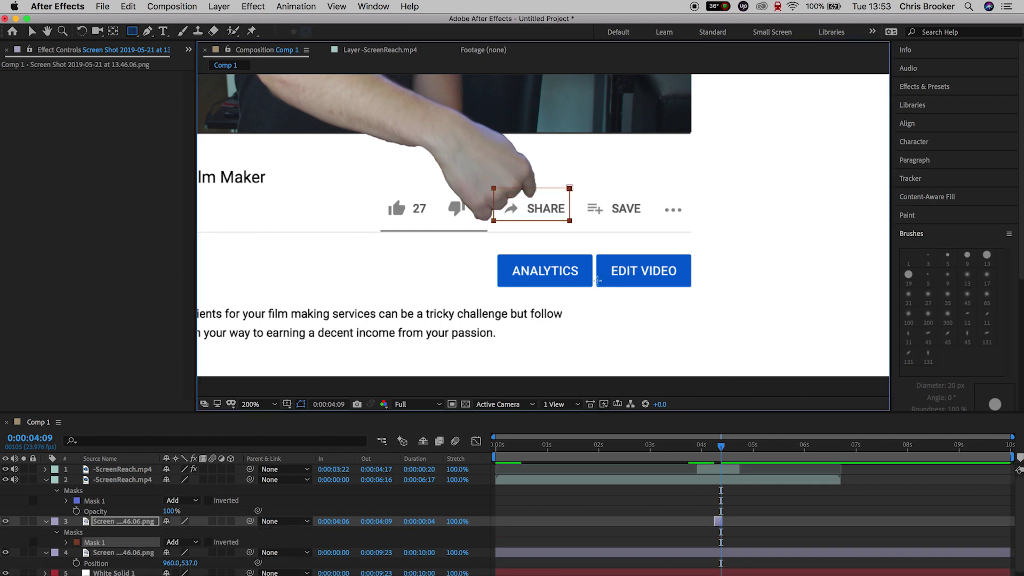
{"action": "left_click", "coordinate": [717, 450]}
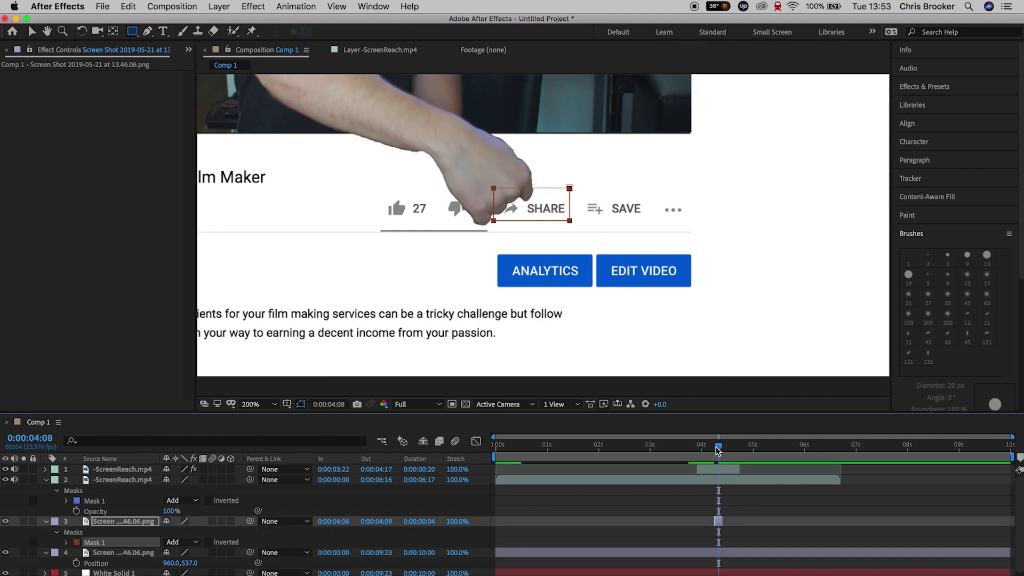
- Find the Tint effect in Effects & Presets and apply it to the SHARE layer
{"action": "key", "text": "v"}
{"action": "left_click", "coordinate": [924, 87]}
{"action": "left_click", "coordinate": [933, 102]}
{"action": "type", "text": "tint"}
{"action": "left_click_drag", "start_coordinate": [958, 162], "coordinate": [766, 415]}
{"action": "left_click_drag", "start_coordinate": [716, 520], "coordinate": [717, 521]}
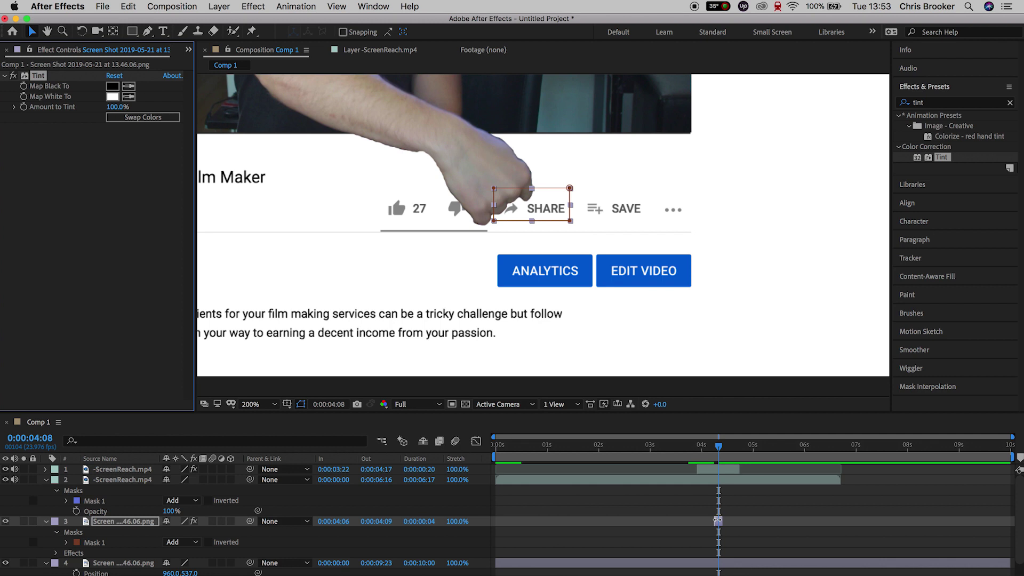
- Set the Tint's Map Black To colour to a saturated dark blue
{"action": "left_click", "coordinate": [112, 86]}
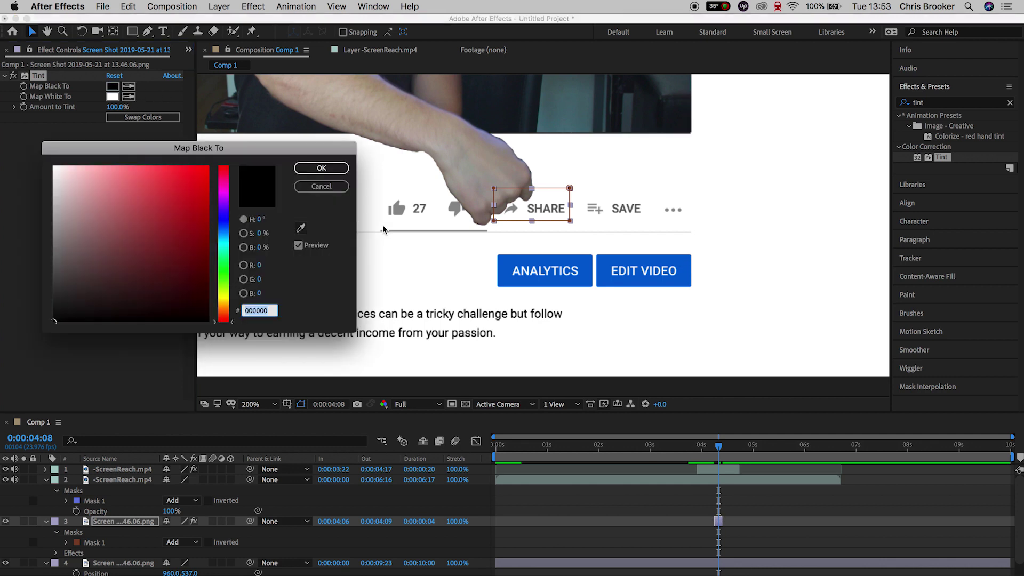
{"action": "mouse_move", "coordinate": [233, 234]}
{"action": "left_mouse_down"}
{"action": "mouse_move", "coordinate": [226, 246]}
{"action": "mouse_move", "coordinate": [218, 229]}
{"action": "left_mouse_up"}
{"action": "left_click", "coordinate": [208, 167]}
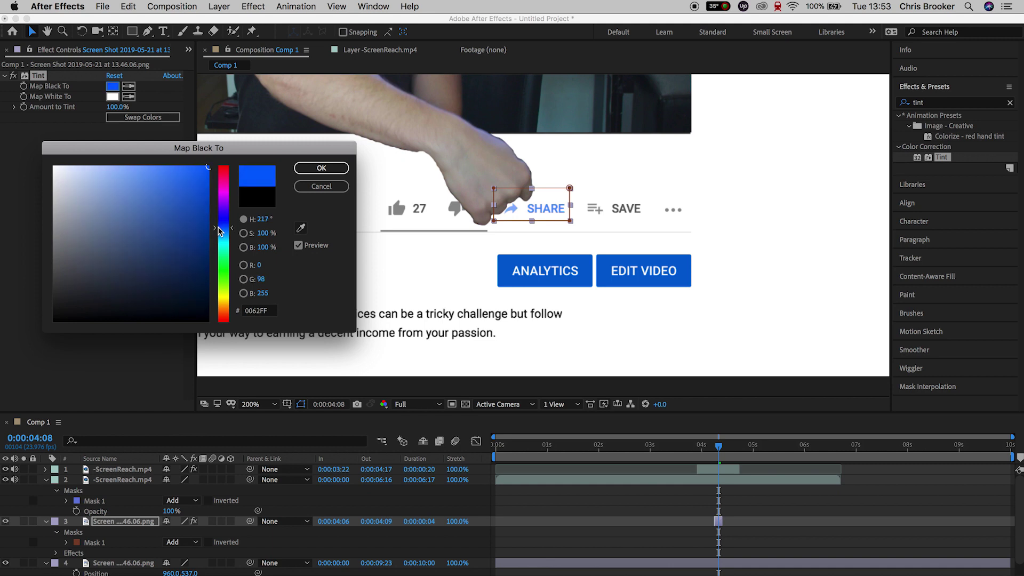
{"action": "left_click", "coordinate": [208, 216]}
{"action": "left_click", "coordinate": [315, 169]}
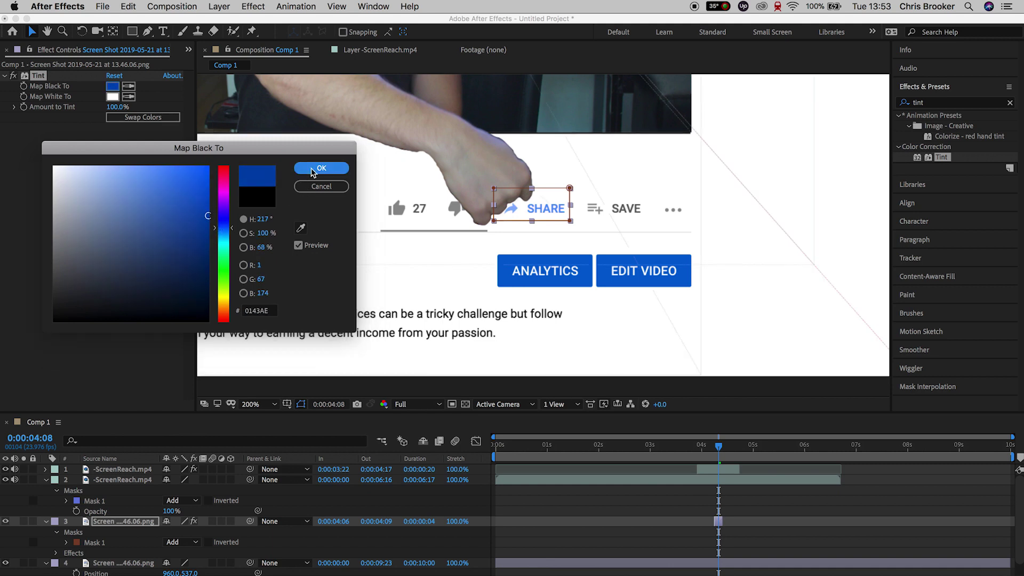
- Review the frames around the click and fit the whole composition in the viewer
{"action": "left_click", "coordinate": [712, 446]}
{"action": "left_click_drag", "start_coordinate": [712, 446], "coordinate": [712, 447]}
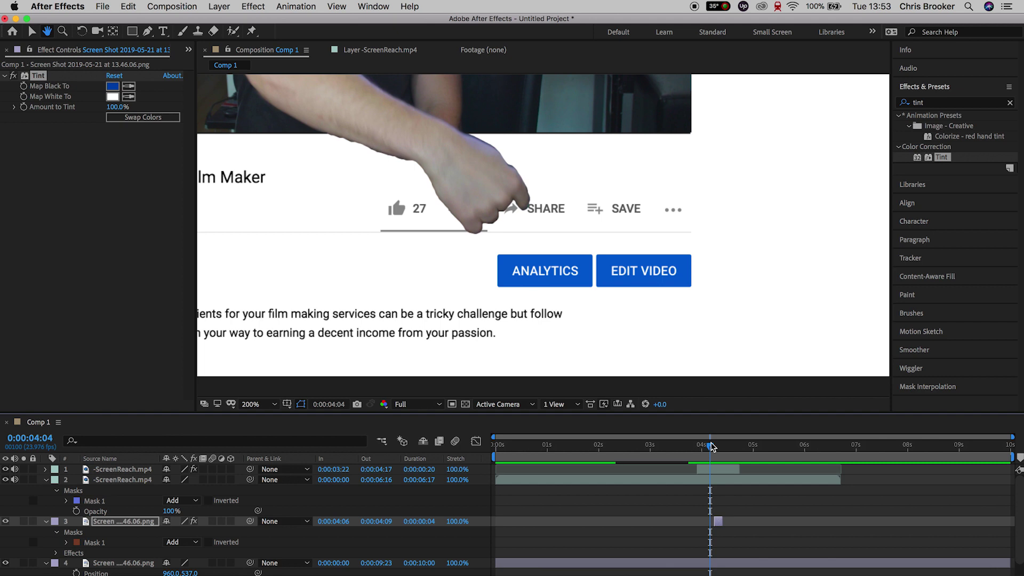
{"action": "key", "text": "v"}
{"action": "left_click_drag", "start_coordinate": [711, 447], "coordinate": [757, 446]}
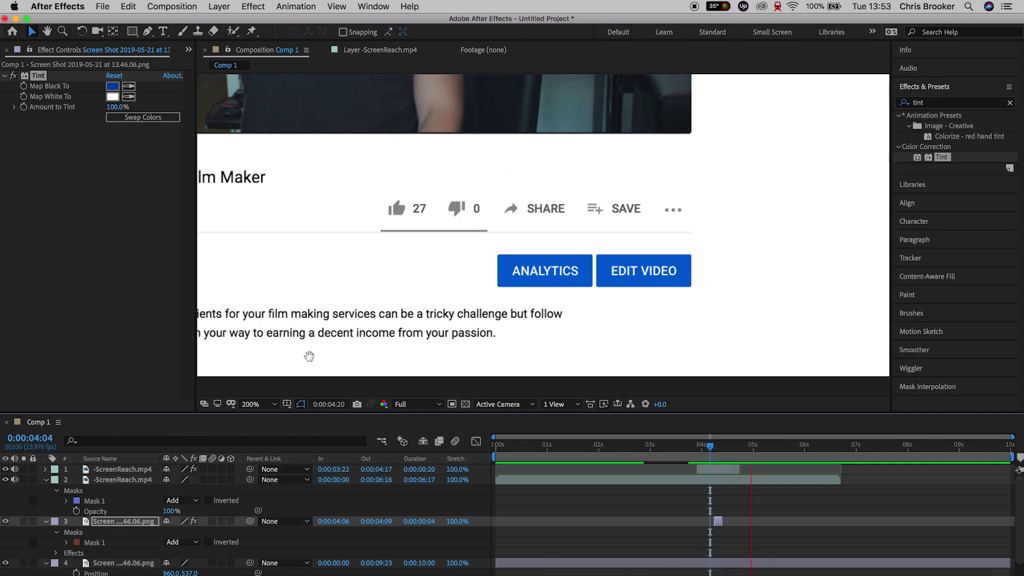
{"action": "left_click", "coordinate": [250, 404]}
{"action": "left_click", "coordinate": [313, 201]}
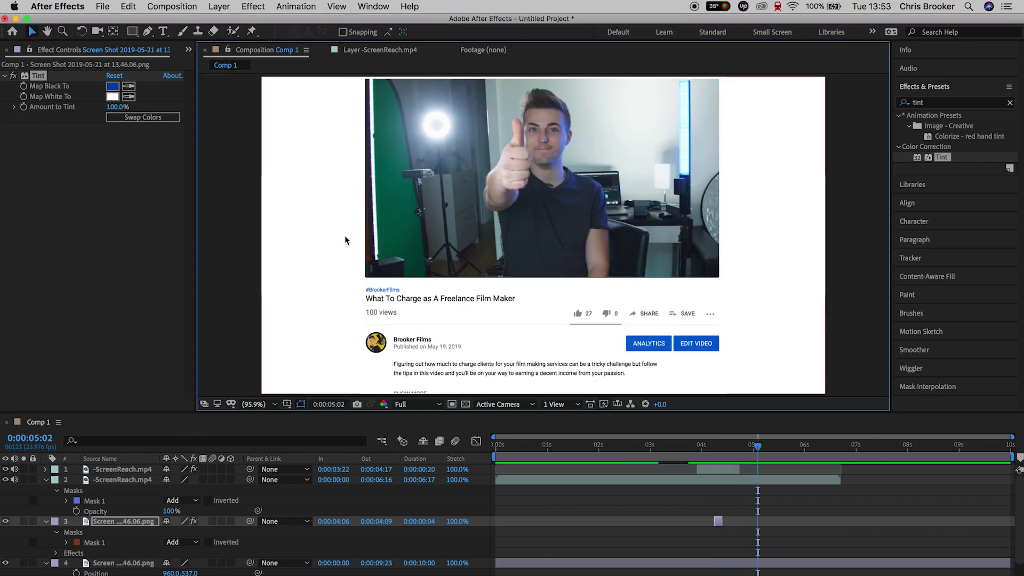
{"action": "left_click_drag", "start_coordinate": [758, 446], "coordinate": [634, 451]}
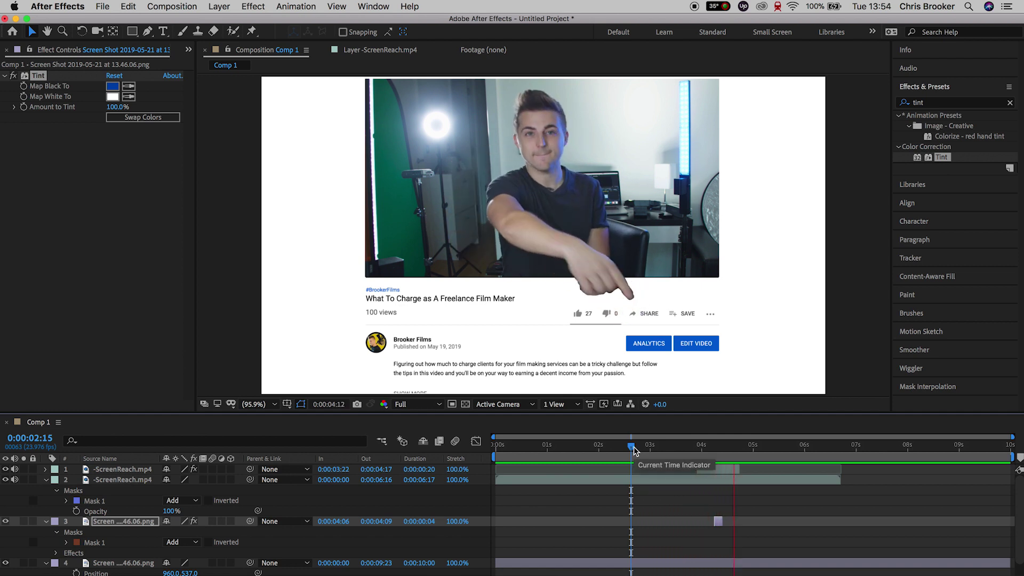
{"action": "left_click", "coordinate": [679, 448]}
{"action": "left_click_drag", "start_coordinate": [677, 455], "coordinate": [580, 454]}
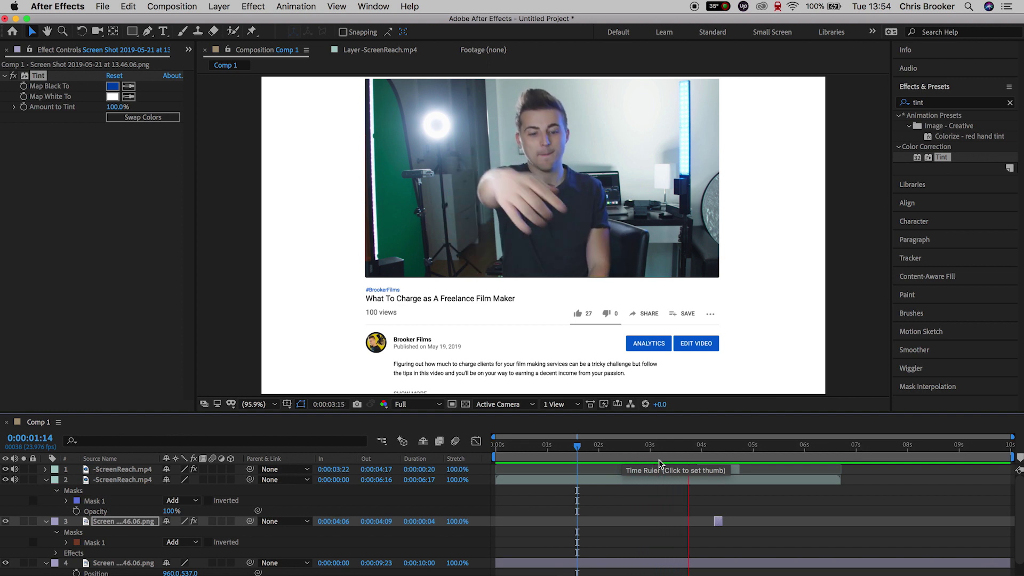
{"action": "key", "text": "space"}
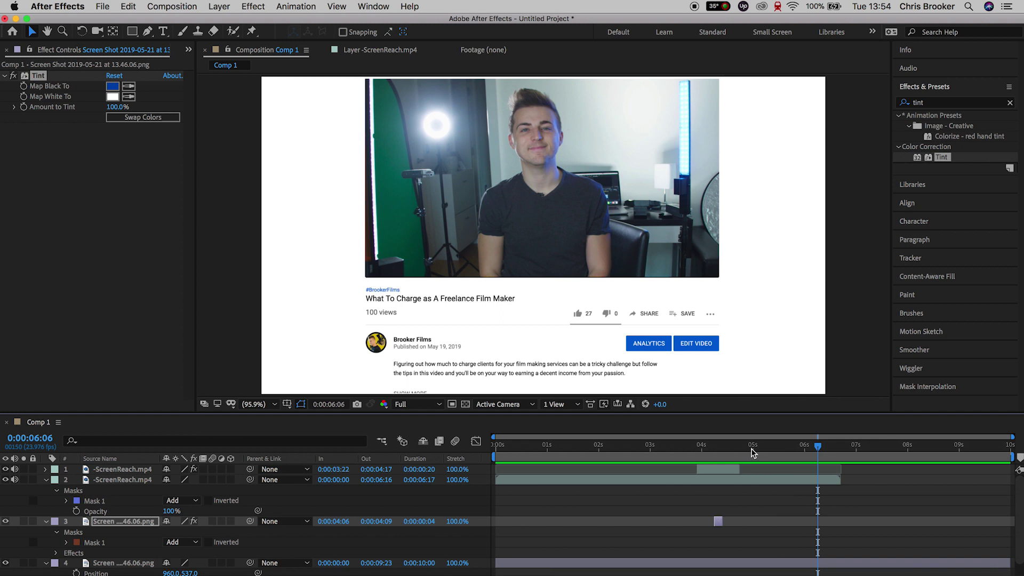
{"action": "left_click_drag", "start_coordinate": [738, 450], "coordinate": [696, 454]}
{"action": "key", "text": "space"}
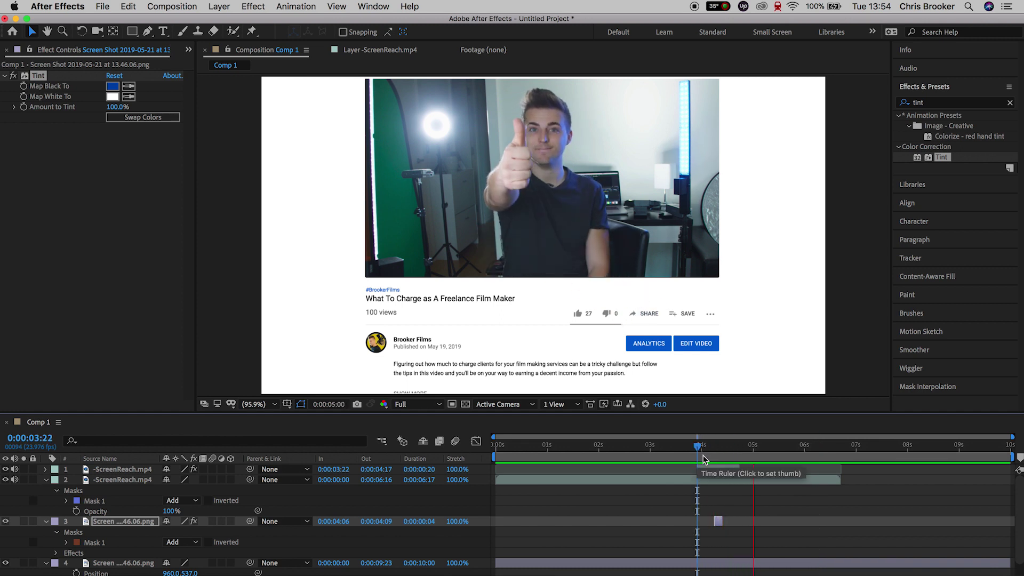
{"action": "key", "text": "space"}
{"action": "left_click_drag", "start_coordinate": [708, 456], "coordinate": [674, 452]}
{"action": "key", "text": "space"}
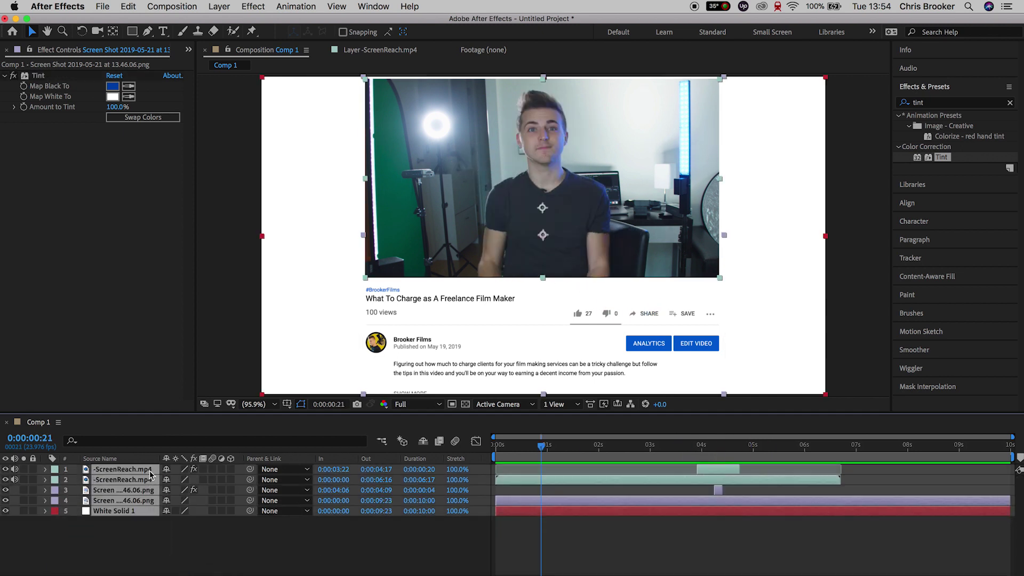
{"action": "left_click", "coordinate": [225, 7]}
{"action": "mouse_move", "coordinate": [235, 21]}
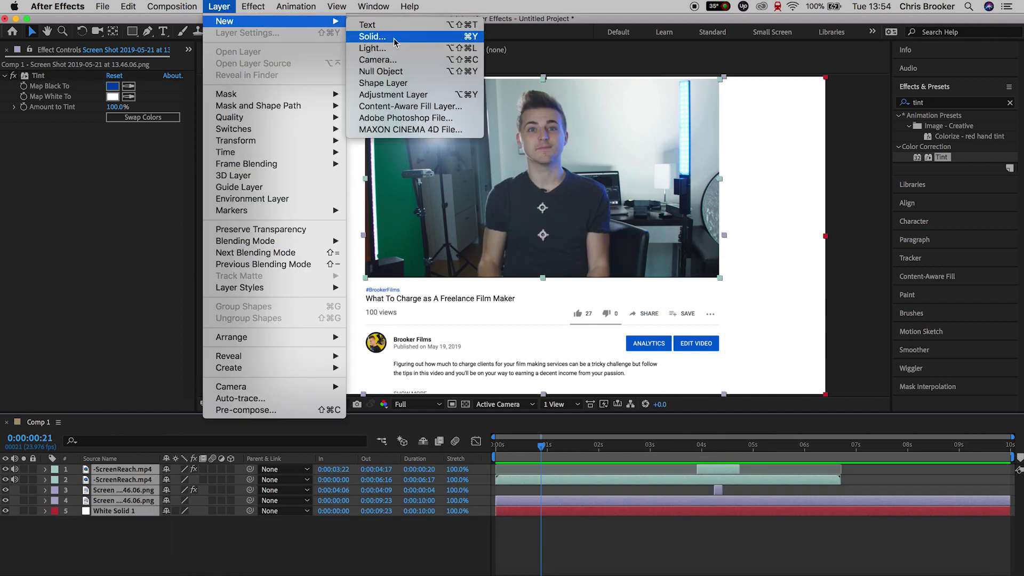
- Add Null 1 and parent all the other layers to it
{"action": "left_click", "coordinate": [394, 71]}
{"action": "left_click_drag", "start_coordinate": [147, 565], "coordinate": [121, 480]}
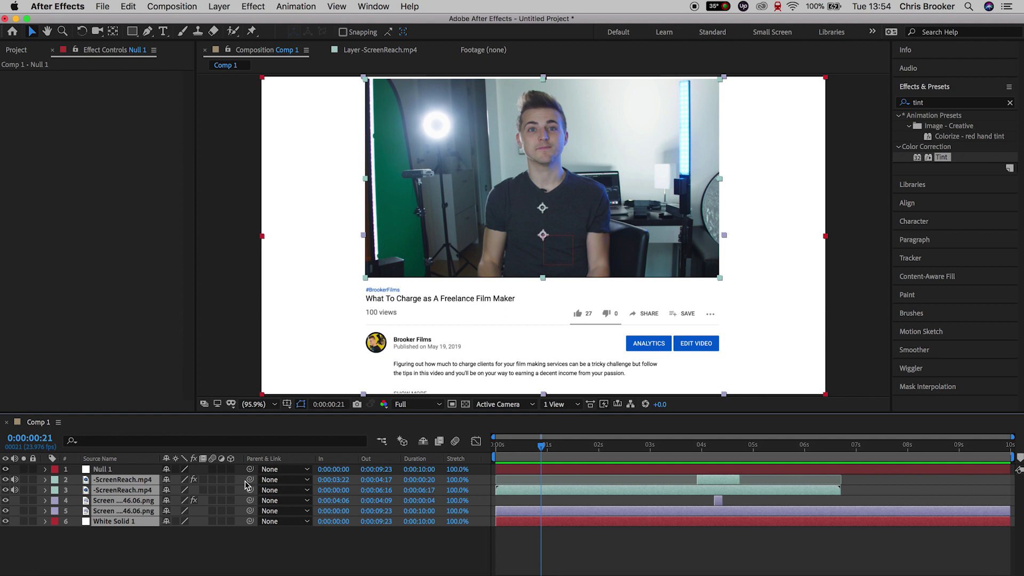
{"action": "left_click_drag", "start_coordinate": [249, 480], "coordinate": [102, 469]}
- At 0:00:04:08, set Position and Scale keyframes on Null 1 at full size
{"action": "left_click_drag", "start_coordinate": [545, 451], "coordinate": [632, 457]}
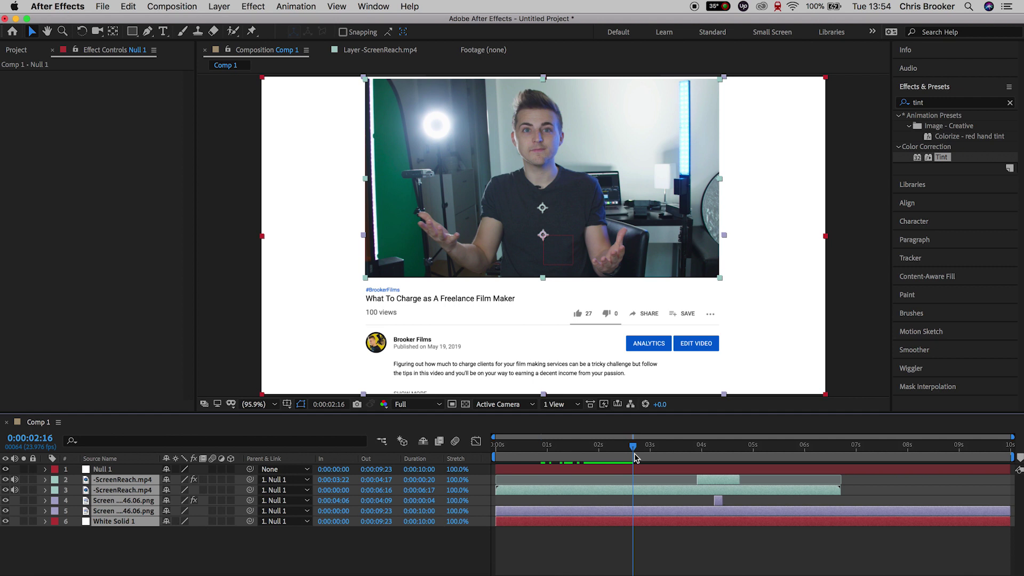
{"action": "left_click_drag", "start_coordinate": [636, 457], "coordinate": [718, 458]}
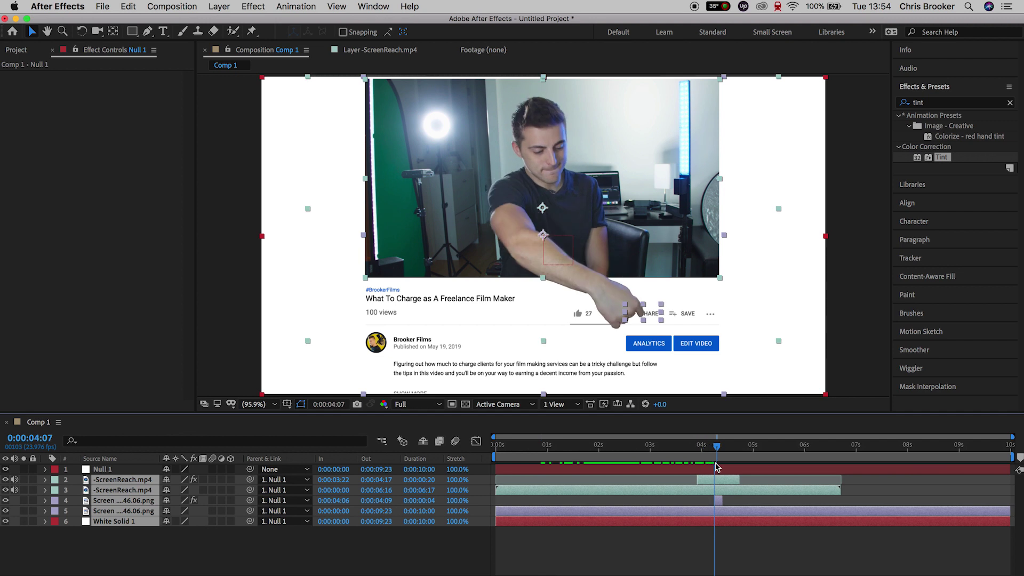
{"action": "left_click", "coordinate": [518, 472]}
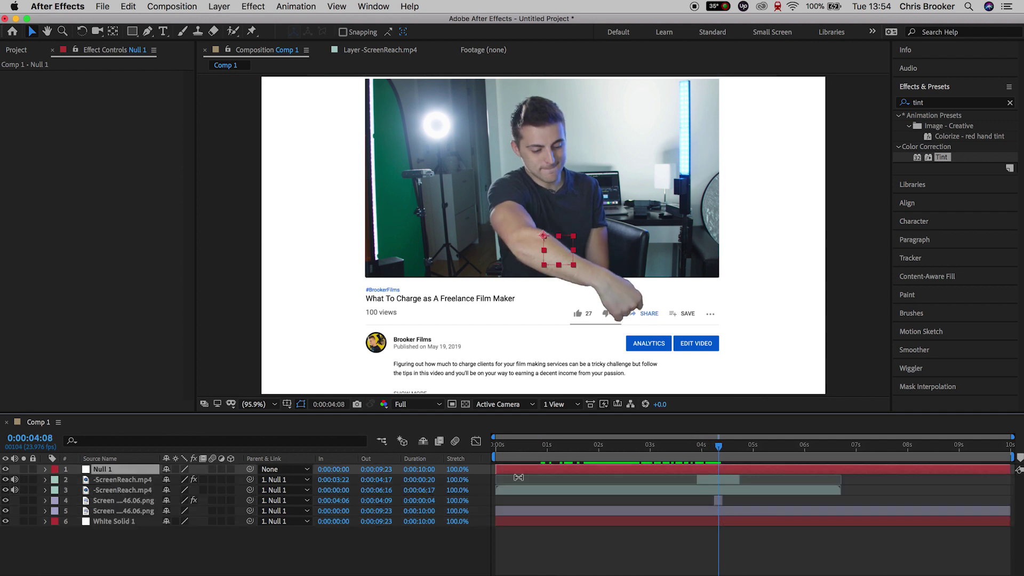
{"action": "left_click", "coordinate": [45, 469]}
{"action": "left_click", "coordinate": [57, 480]}
{"action": "left_click", "coordinate": [76, 501]}
{"action": "left_click", "coordinate": [76, 511]}
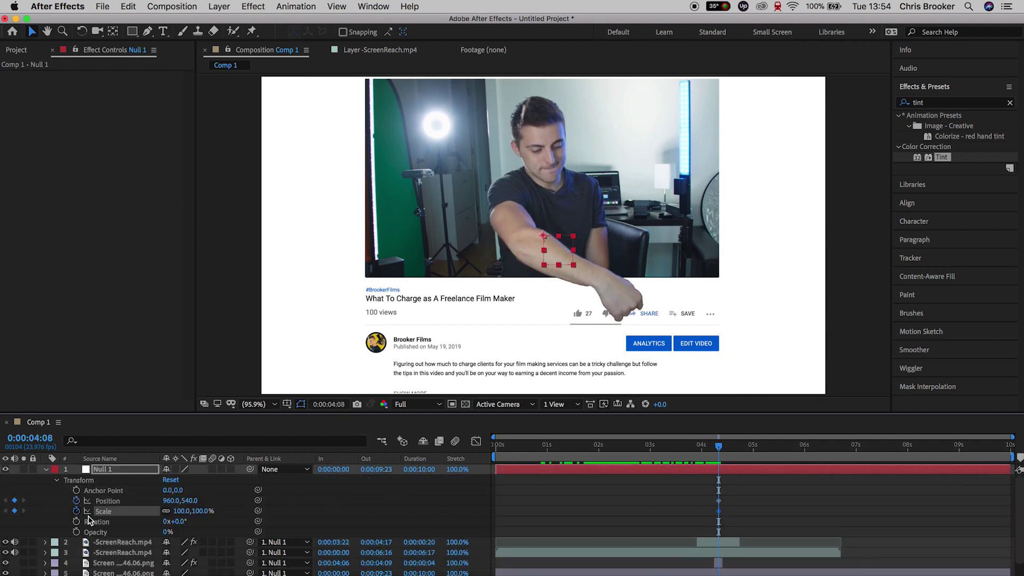
- At 0:00:03:10, scale Null 1 to 160% to zoom on the presenter and preview
{"action": "left_click_drag", "start_coordinate": [713, 462], "coordinate": [673, 457]}
{"action": "left_click_drag", "start_coordinate": [180, 511], "coordinate": [378, 507]}
{"action": "key", "text": "space"}
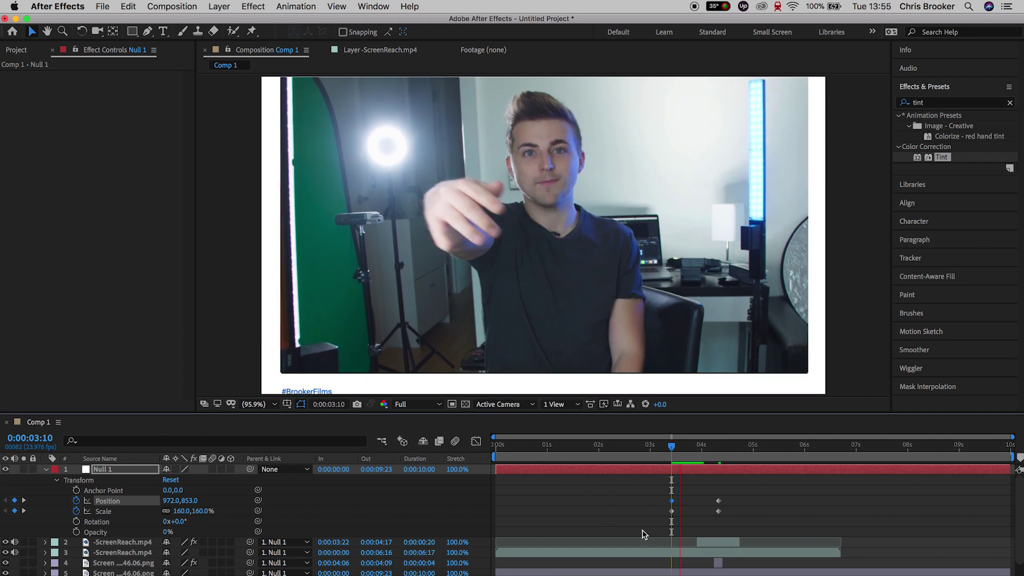
- Collapse Null 1 and enable motion blur on all six layers
{"action": "key", "text": "space"}
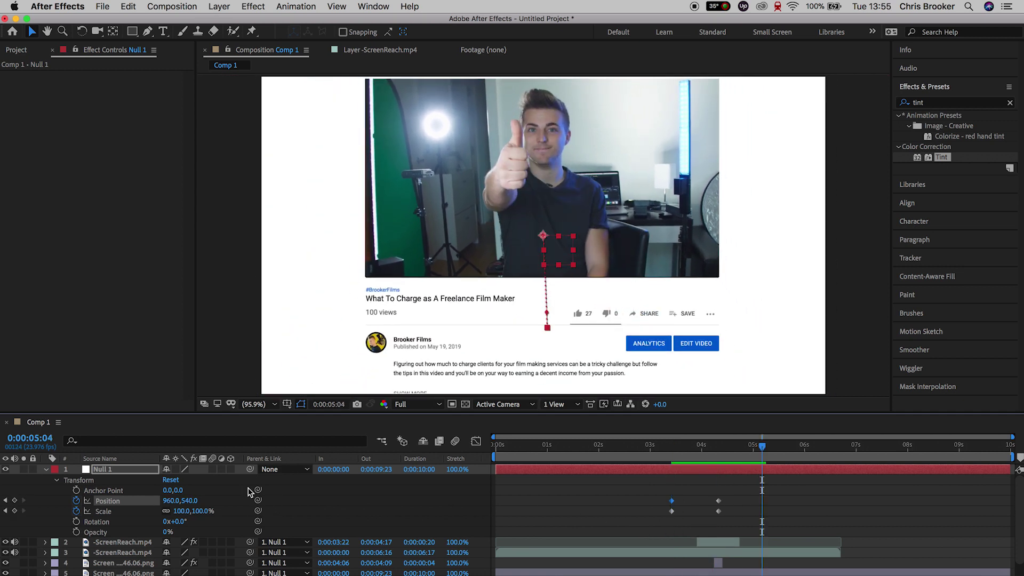
{"action": "left_click", "coordinate": [45, 469]}
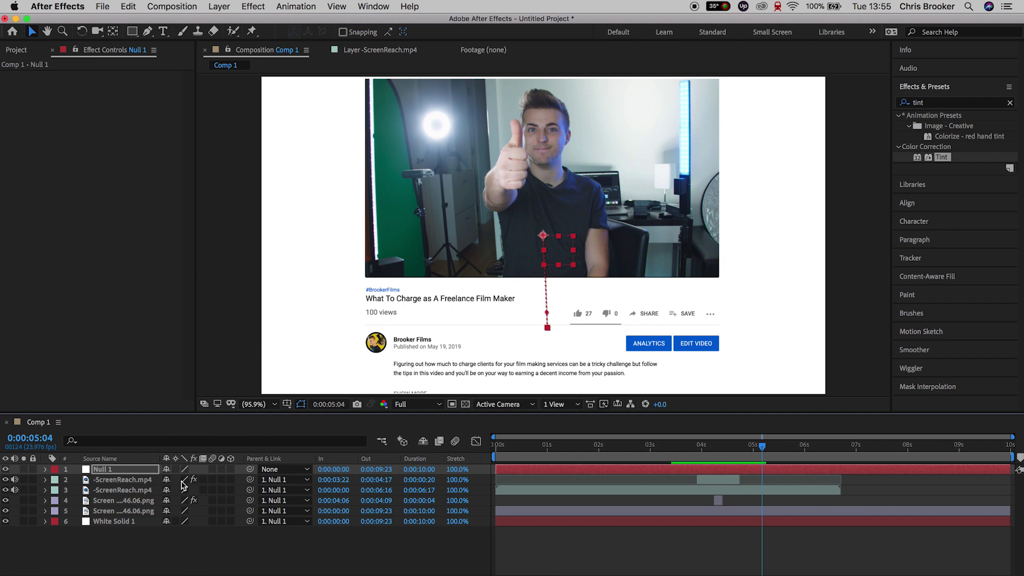
{"action": "key", "text": "super+a"}
{"action": "left_click", "coordinate": [213, 479]}
{"action": "left_click", "coordinate": [454, 441]}
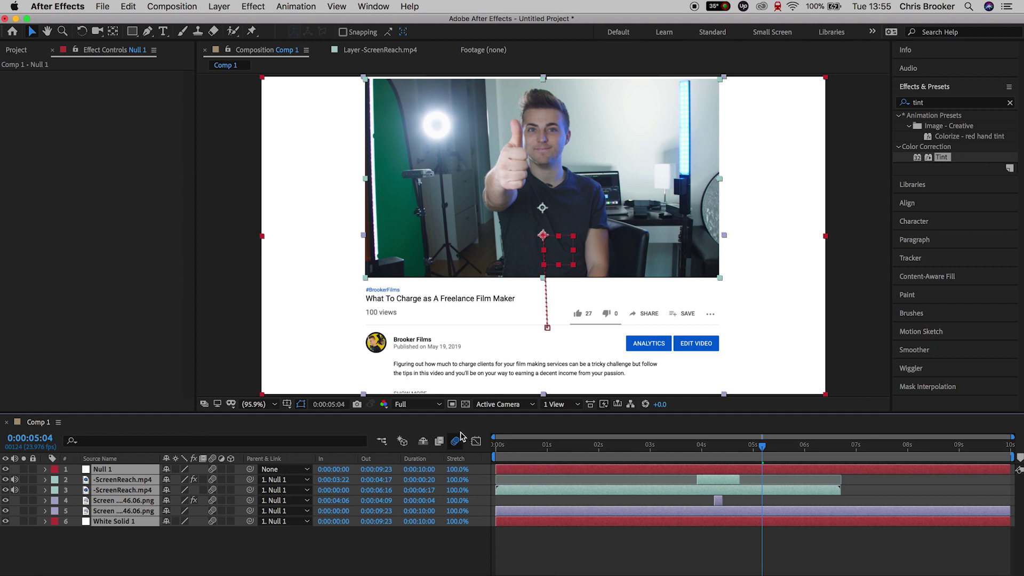
- Play the finished composite from the start, replaying from 0:00:01:01 and 0:00:01:11
{"action": "left_click_drag", "start_coordinate": [757, 445], "coordinate": [469, 456]}
{"action": "left_click", "coordinate": [596, 566]}
{"action": "key", "text": "space"}
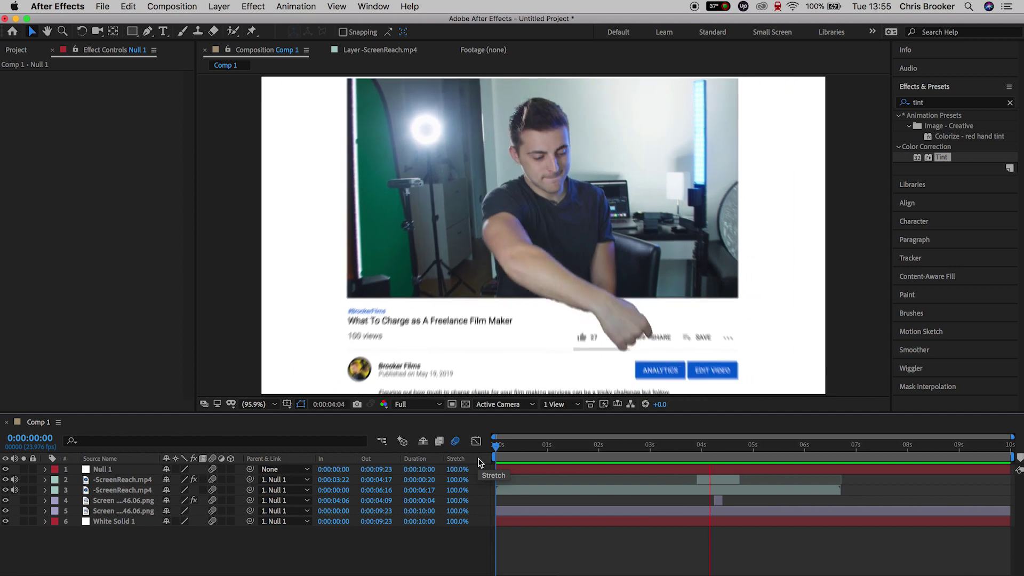
{"action": "left_click", "coordinate": [549, 445]}
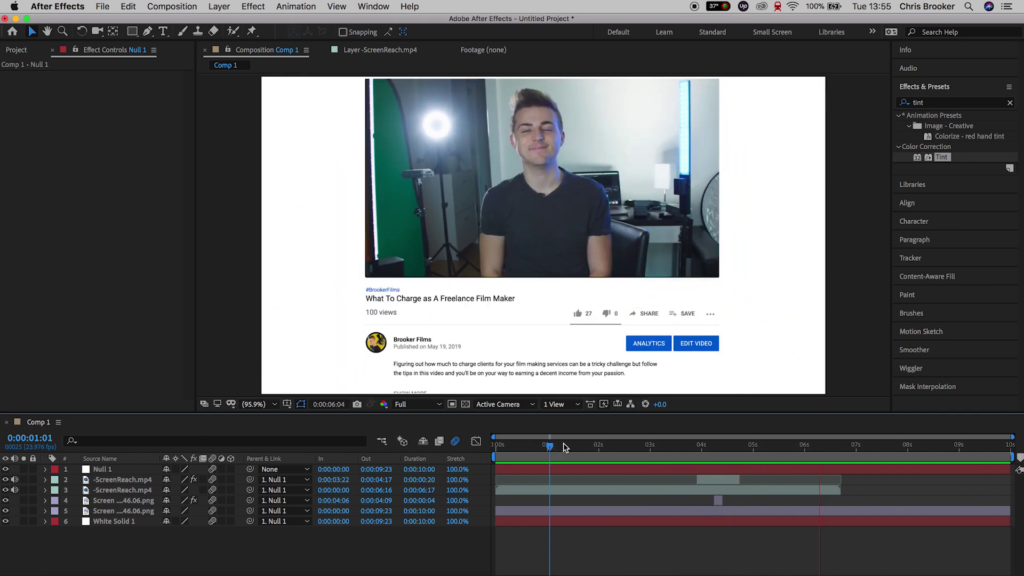
{"action": "left_click", "coordinate": [570, 445]}
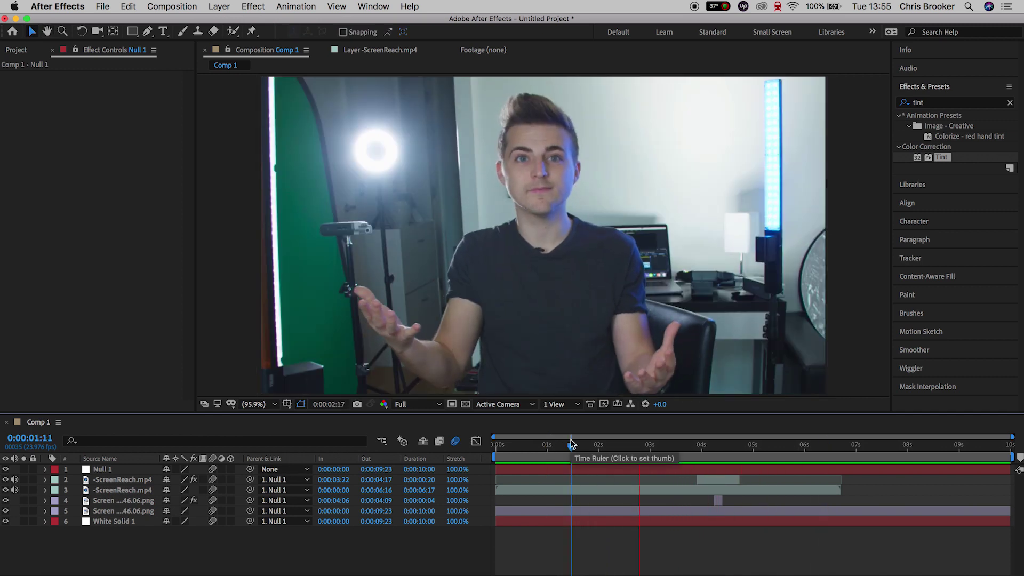